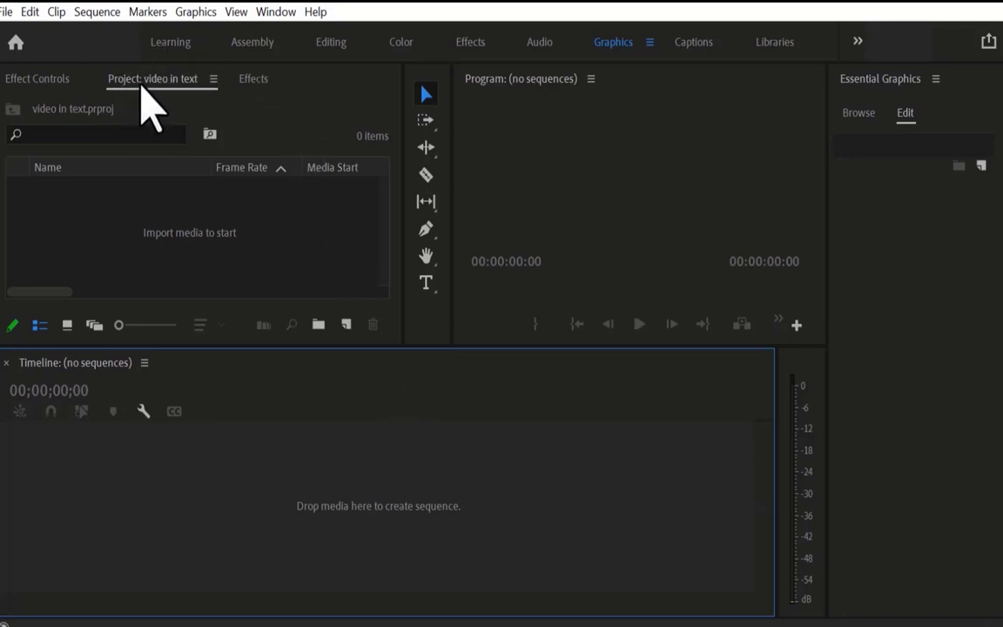
# Show the video in text project's media and import mixkit-waves-coming-to-the-beach-5016 from the Downloads folder
pyautogui.click(261, 13)
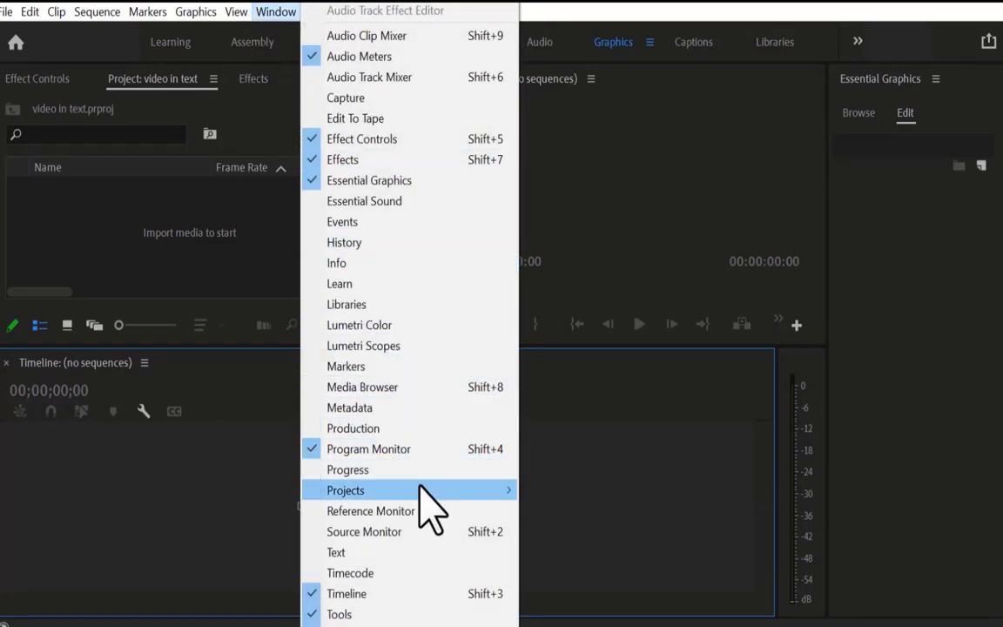
pyautogui.moveTo(420, 489)
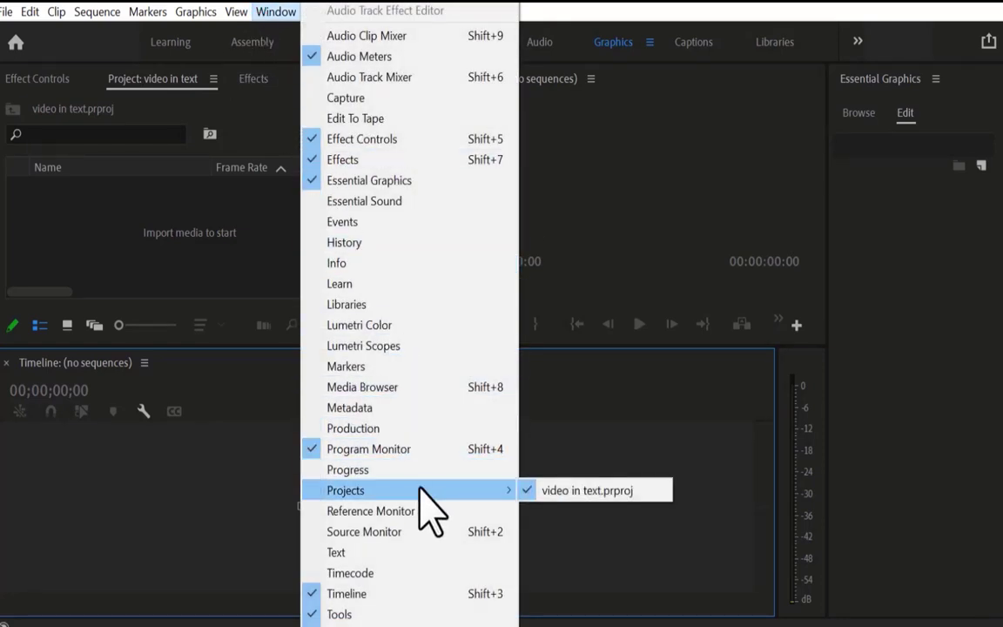
pyautogui.click(575, 492)
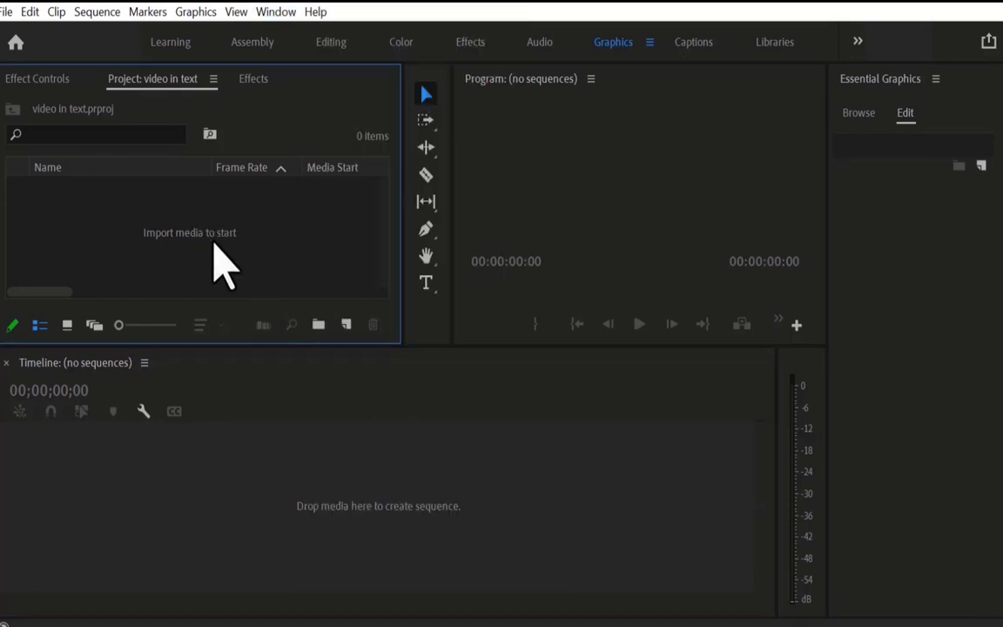
pyautogui.doubleClick(154, 215)
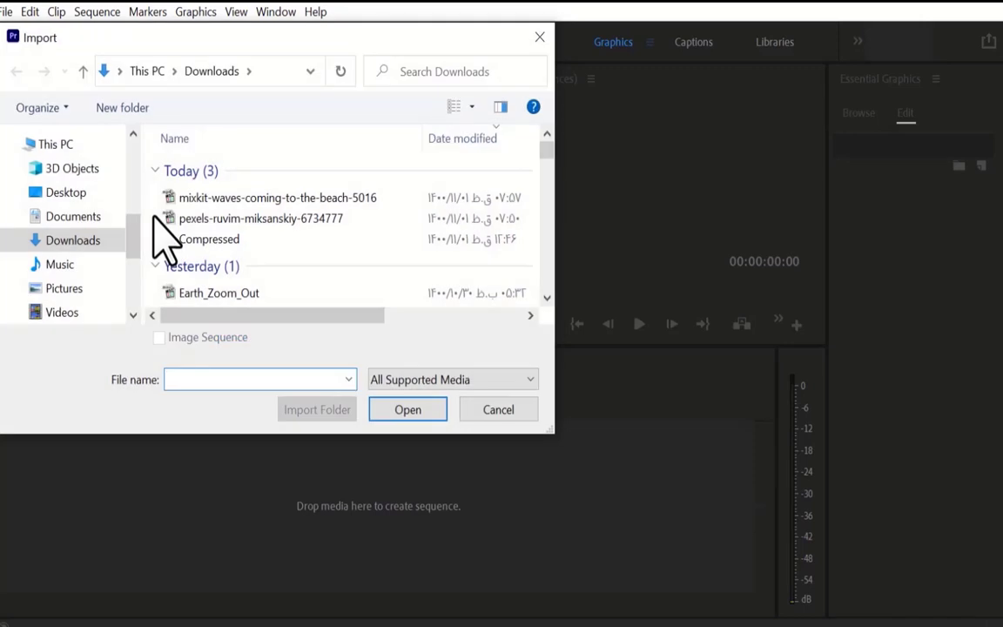
pyautogui.click(193, 199)
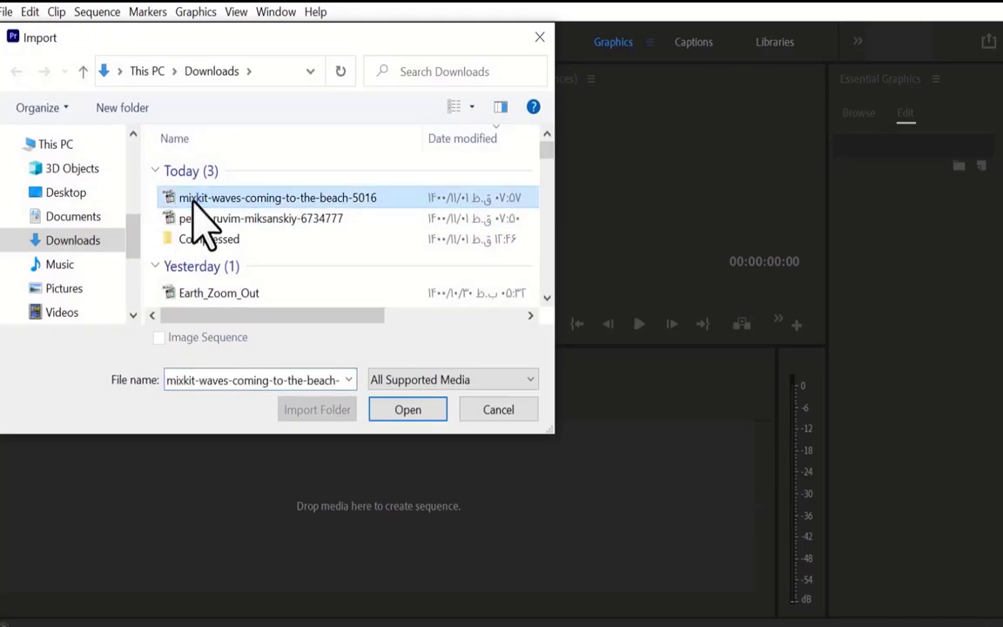
pyautogui.click(398, 409)
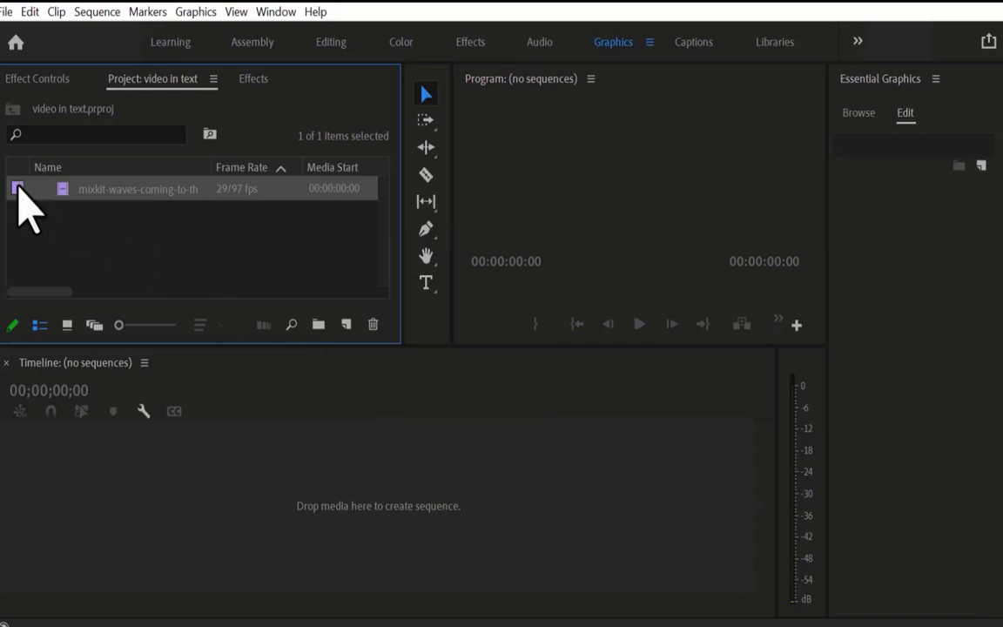
# Create a new sequence from the imported beach waves clip and show its timeline
pyautogui.moveTo(17, 188); pyautogui.dragTo(342, 540)
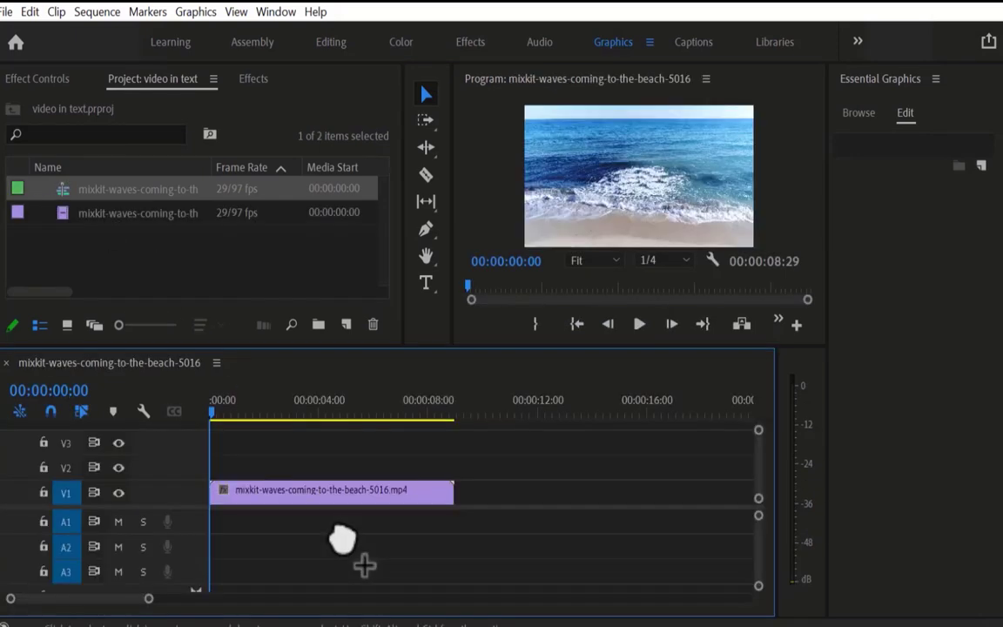
pyautogui.click(274, 12)
pyautogui.moveTo(437, 596)
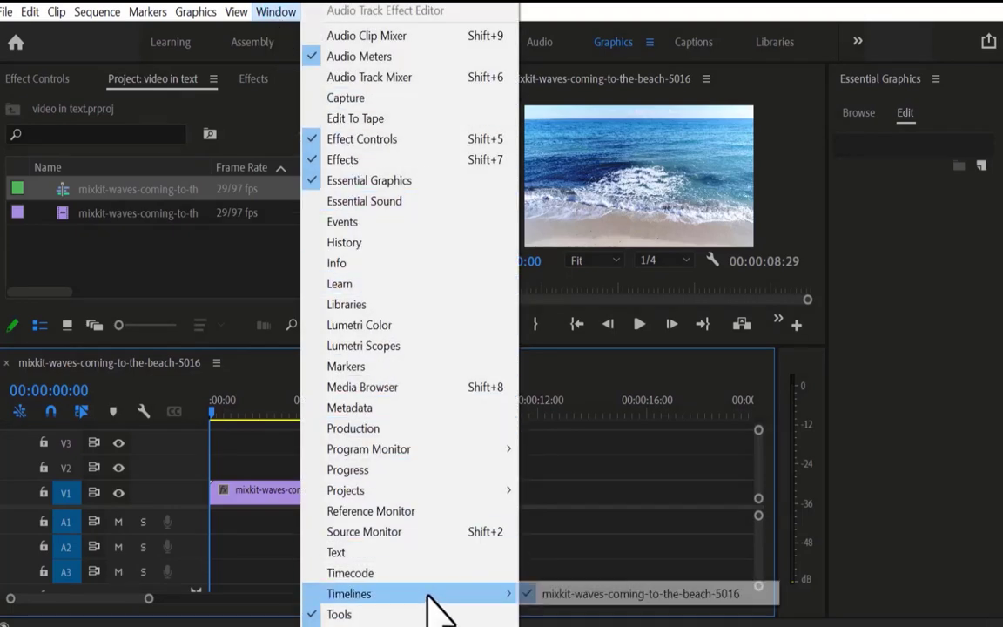
pyautogui.click(562, 599)
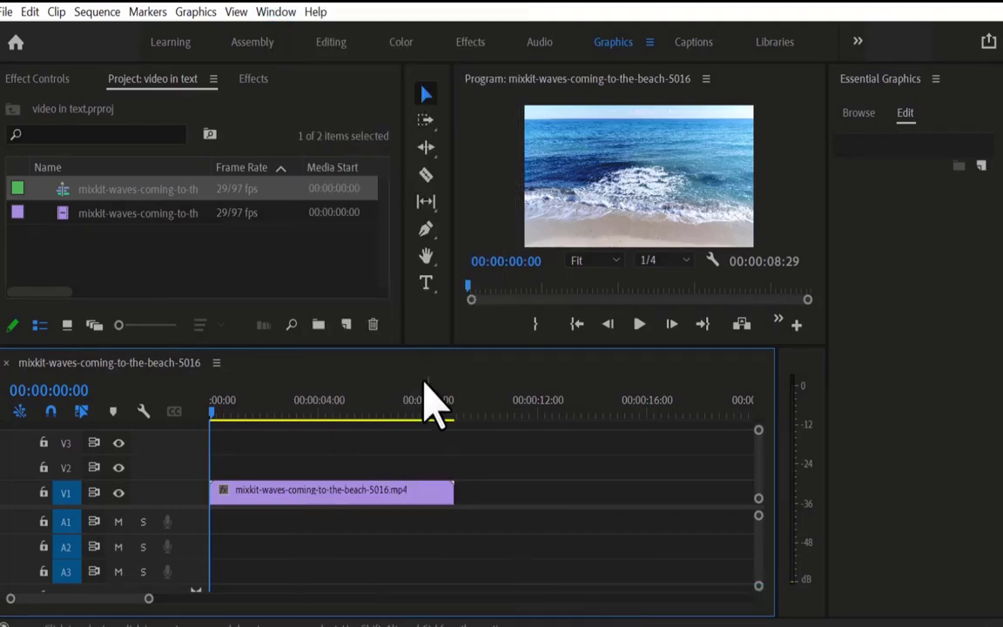
# Add a text layer reading "Digi Friends" over the beach video with the Type tool
pyautogui.click(426, 282)
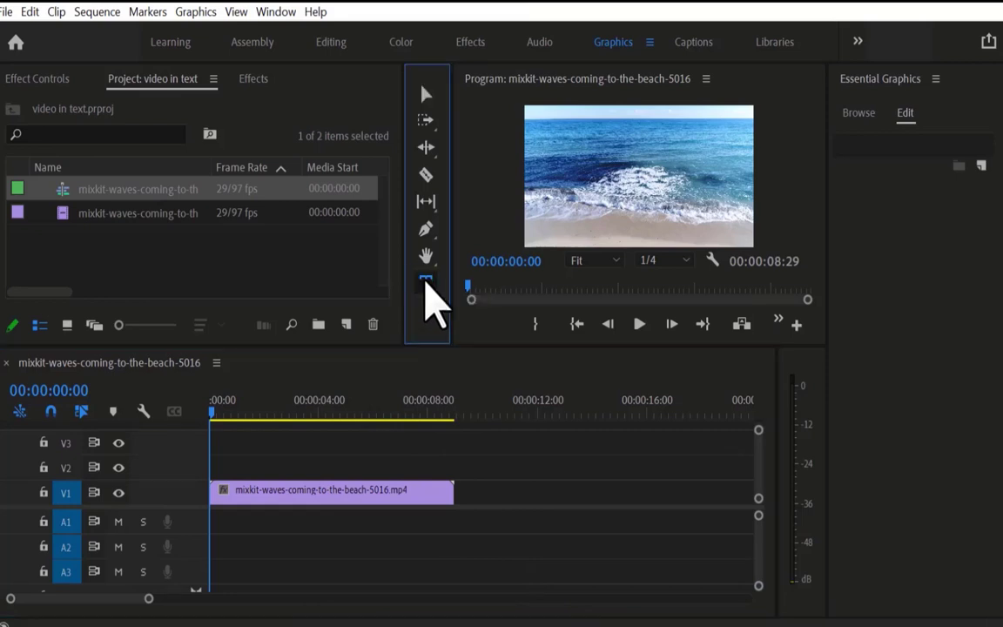
pyautogui.click(577, 161)
pyautogui.write('Digi')
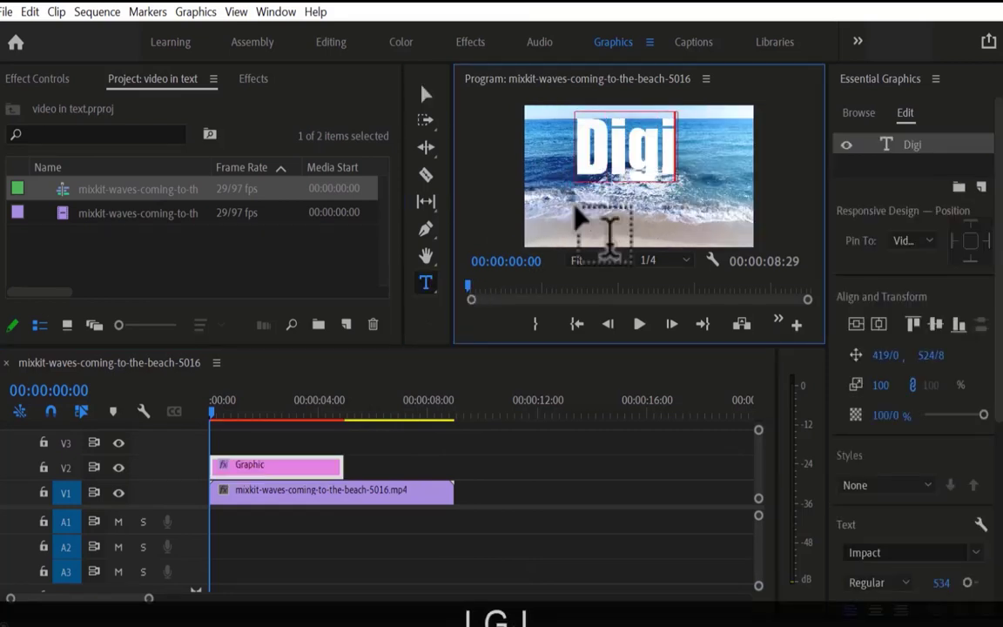
pyautogui.write(' Friends')
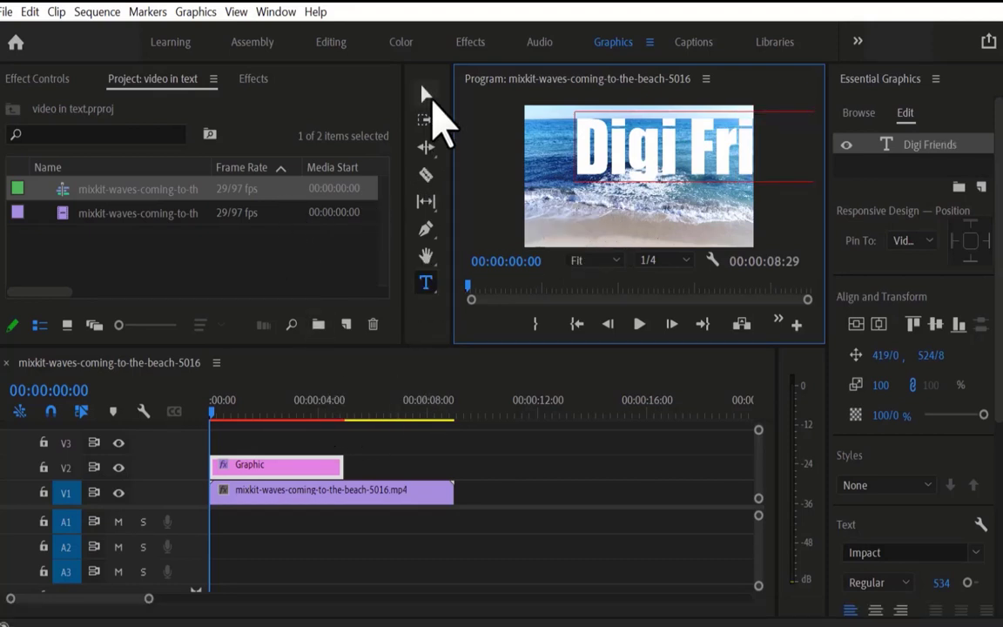
# Scale the Digi Friends title down to 72% and move it so it fits across the frame's width
pyautogui.click(426, 94)
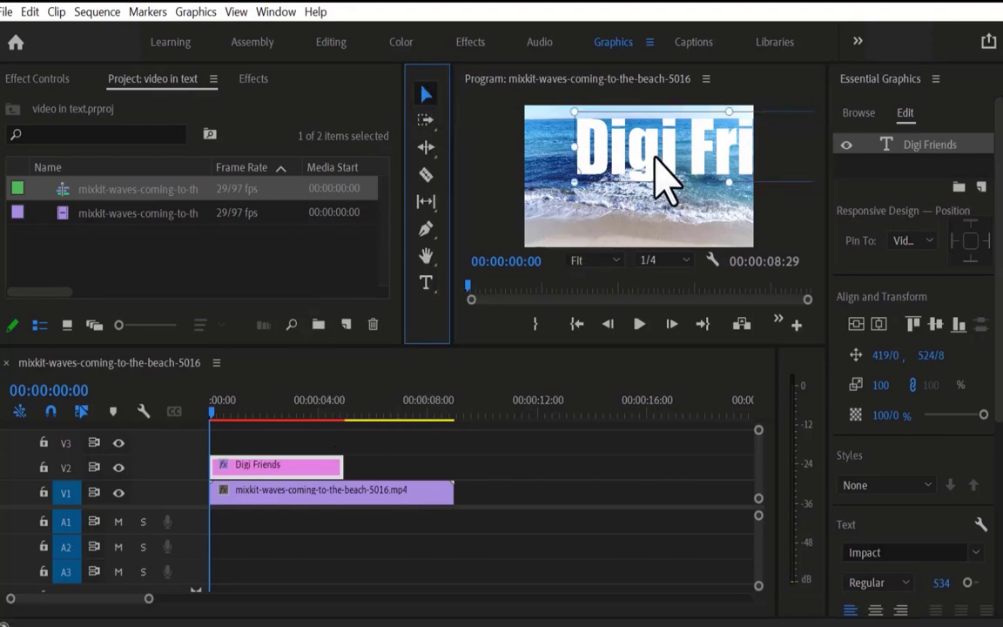
pyautogui.moveTo(658, 161); pyautogui.dragTo(533, 222)
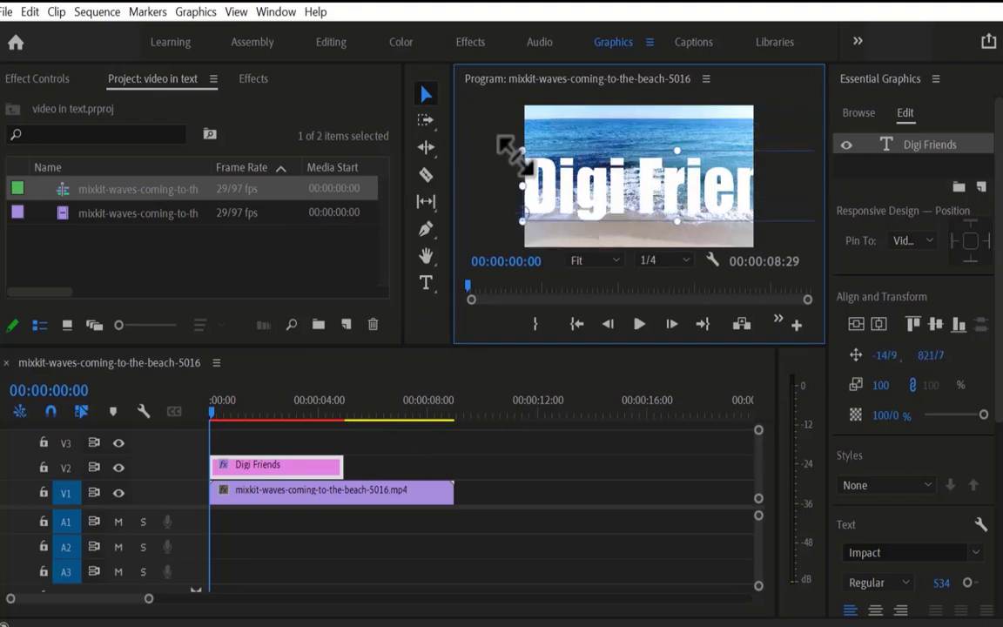
pyautogui.moveTo(515, 145); pyautogui.dragTo(524, 168)
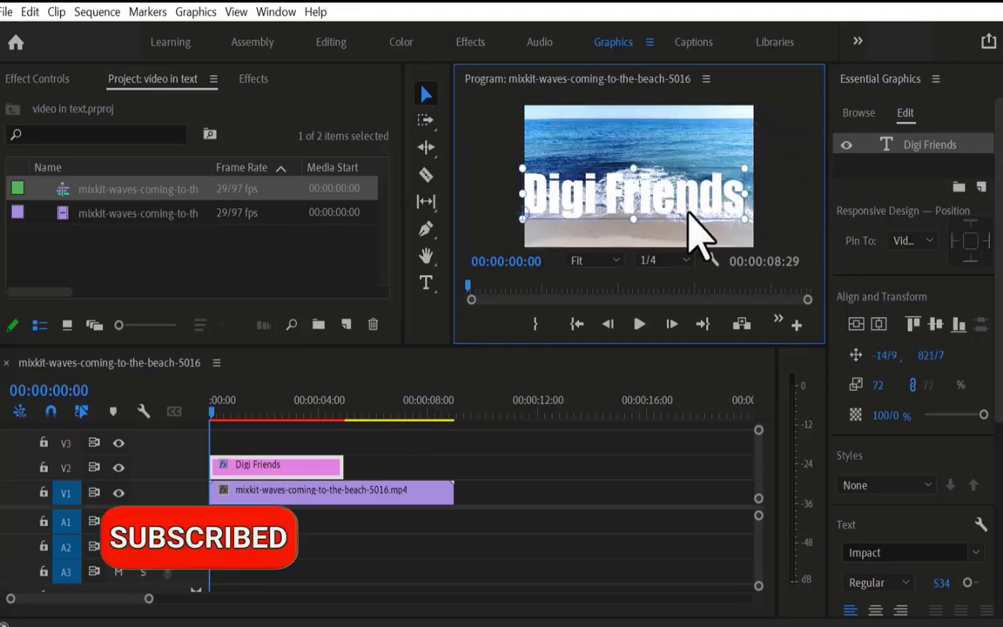
pyautogui.moveTo(715, 202)
pyautogui.mouseDown()
pyautogui.moveTo(734, 194)
pyautogui.moveTo(721, 198)
pyautogui.moveTo(724, 185)
pyautogui.mouseUp()
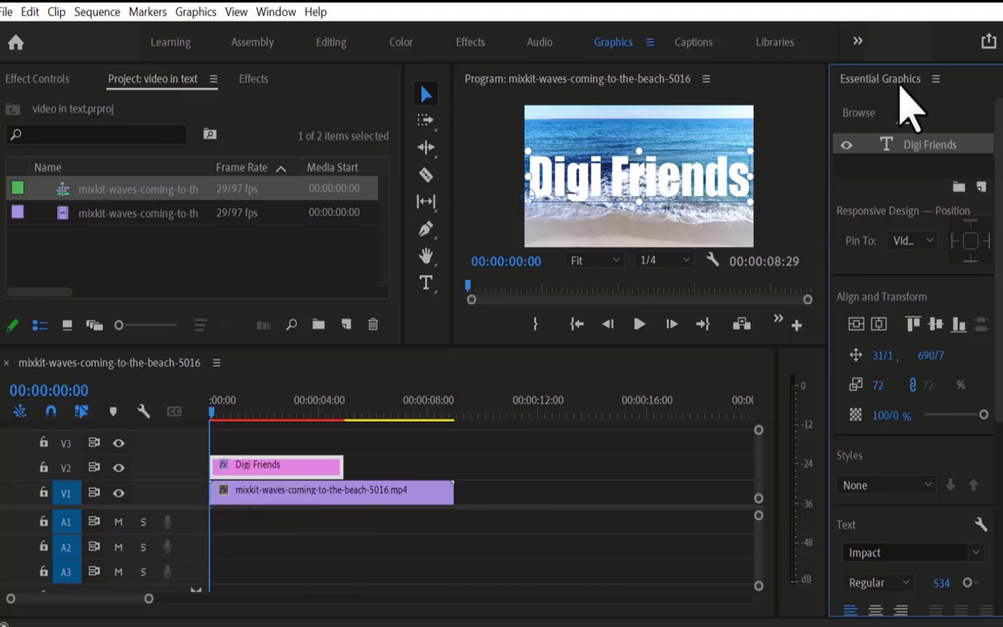
# Center the Digi Friends title vertically in the frame using the Essential Graphics alignment options
pyautogui.click(275, 12)
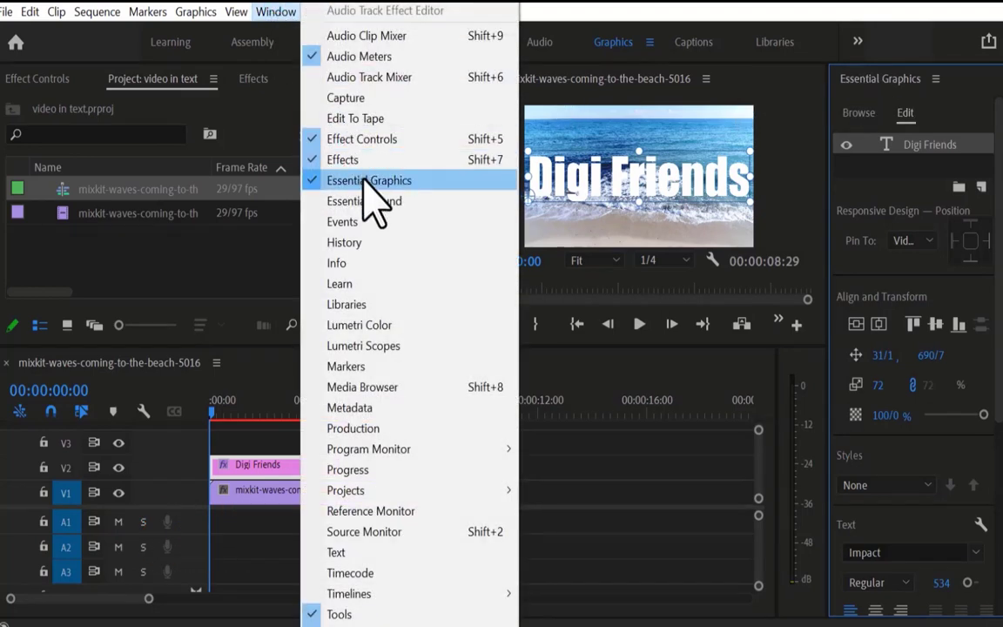
pyautogui.click(857, 77)
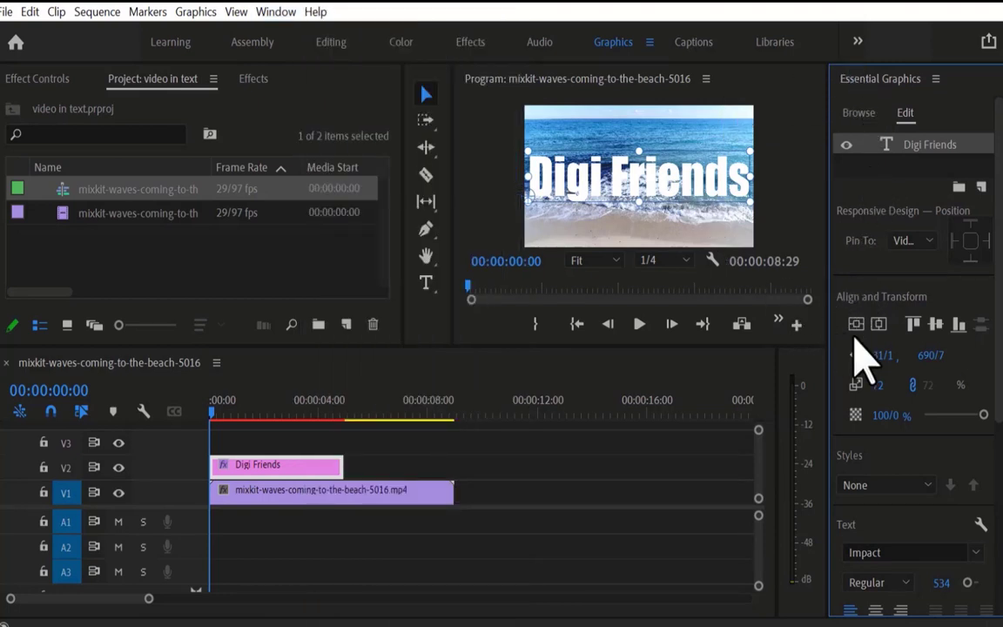
pyautogui.moveTo(727, 209); pyautogui.dragTo(734, 178)
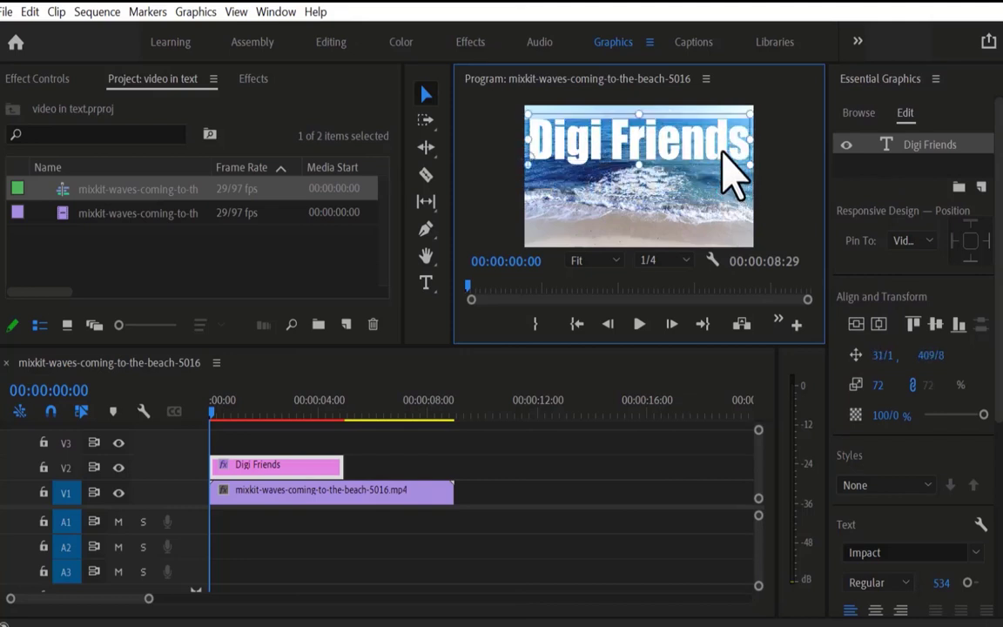
pyautogui.click(863, 325)
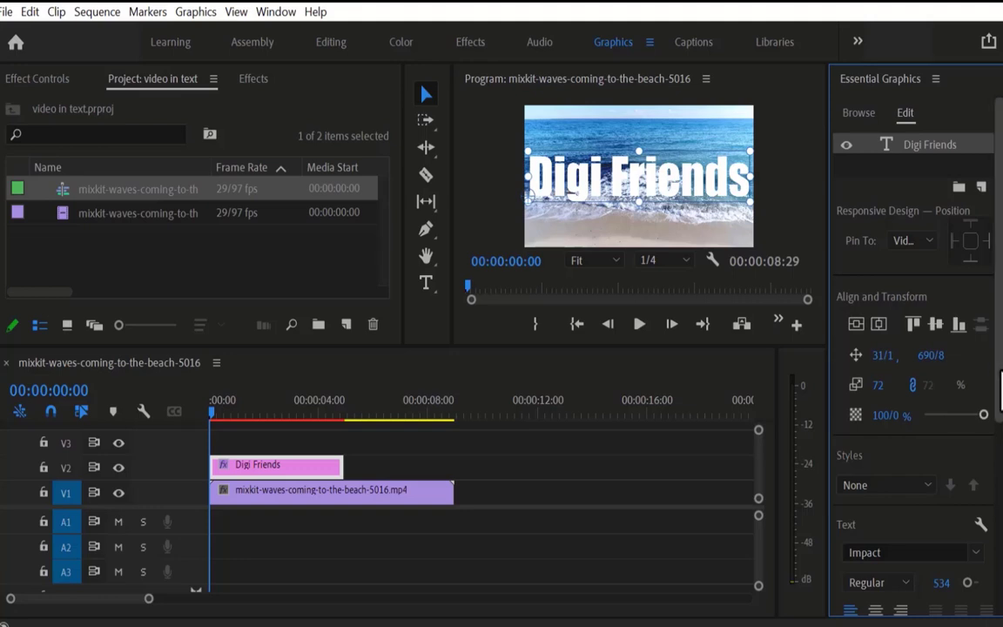
pyautogui.scroll(-4, 959, 392)
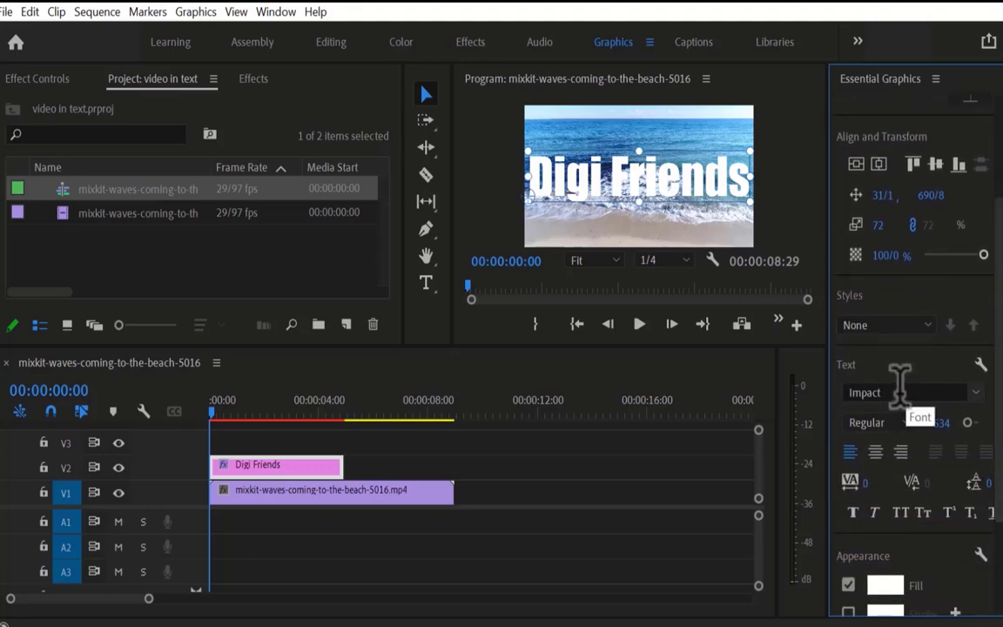
pyautogui.scroll(-2, 996, 408)
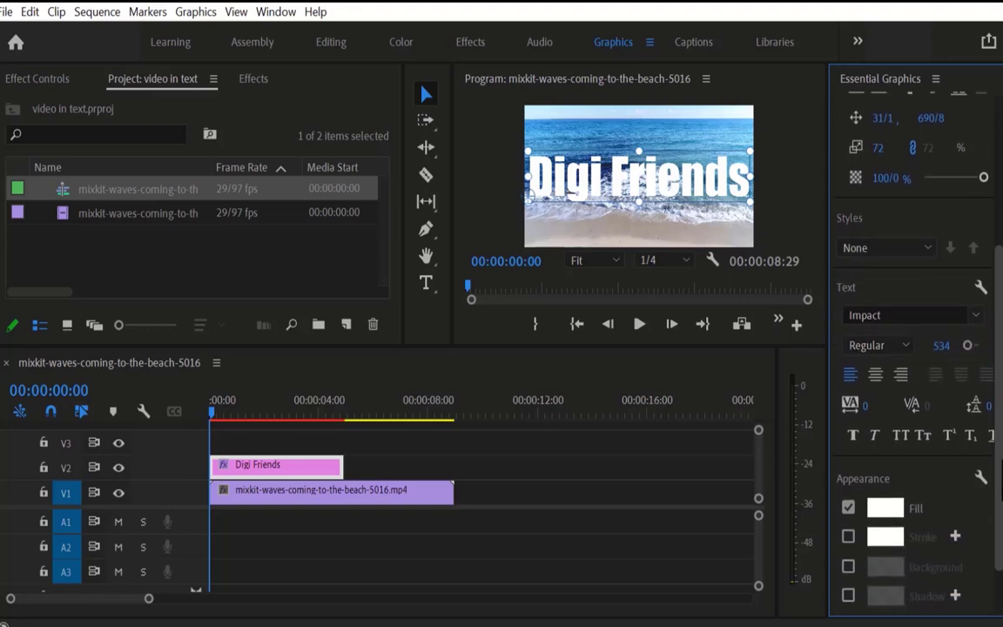
pyautogui.scroll(1, 950, 400)
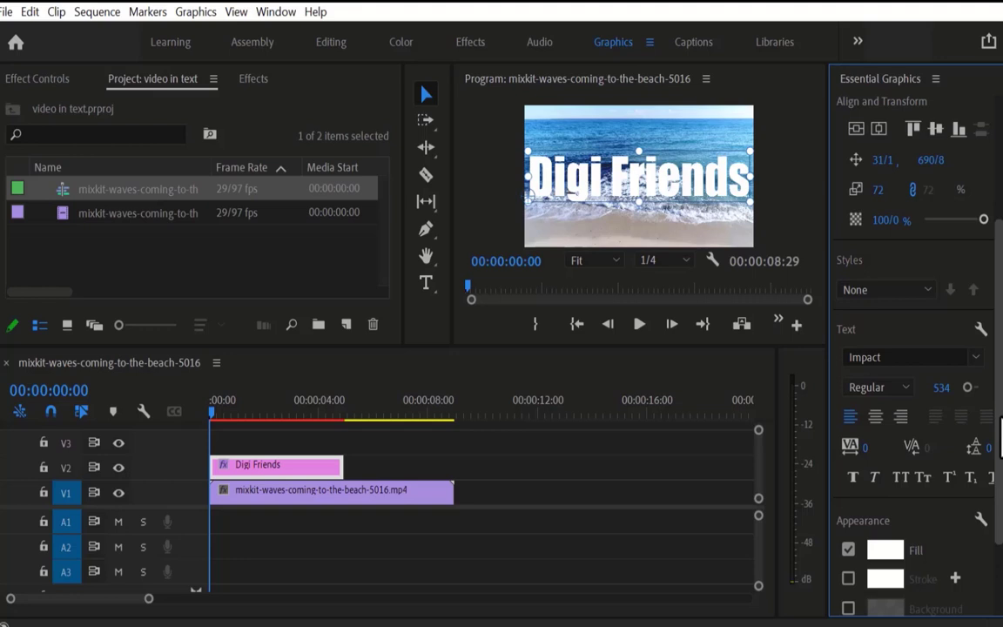
pyautogui.scroll(5, 1000, 435)
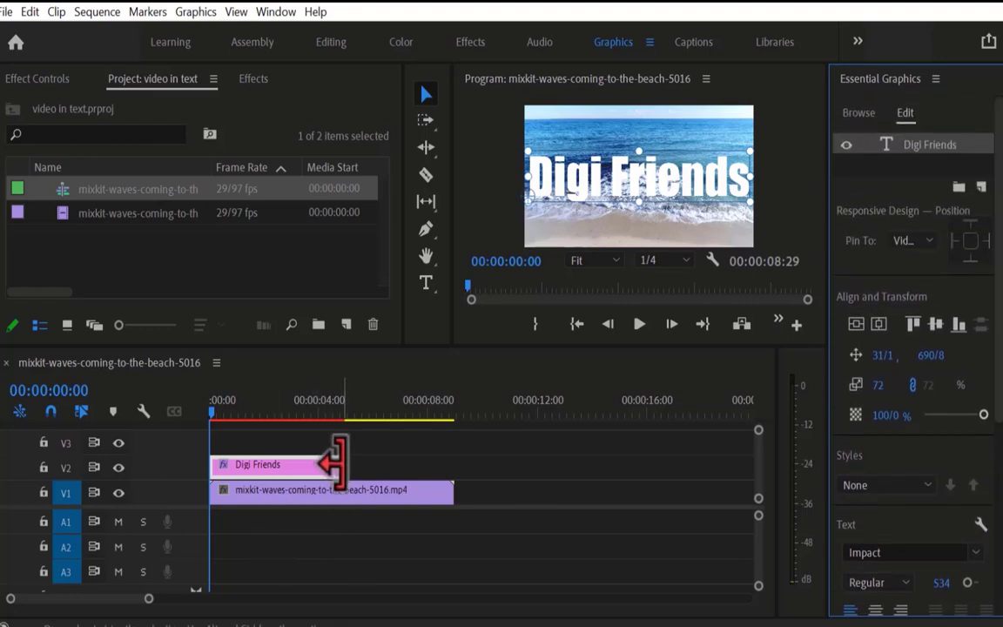
# Extend the Digi Friends title clip on V2 to end together with the beach video clip
pyautogui.click(331, 497)
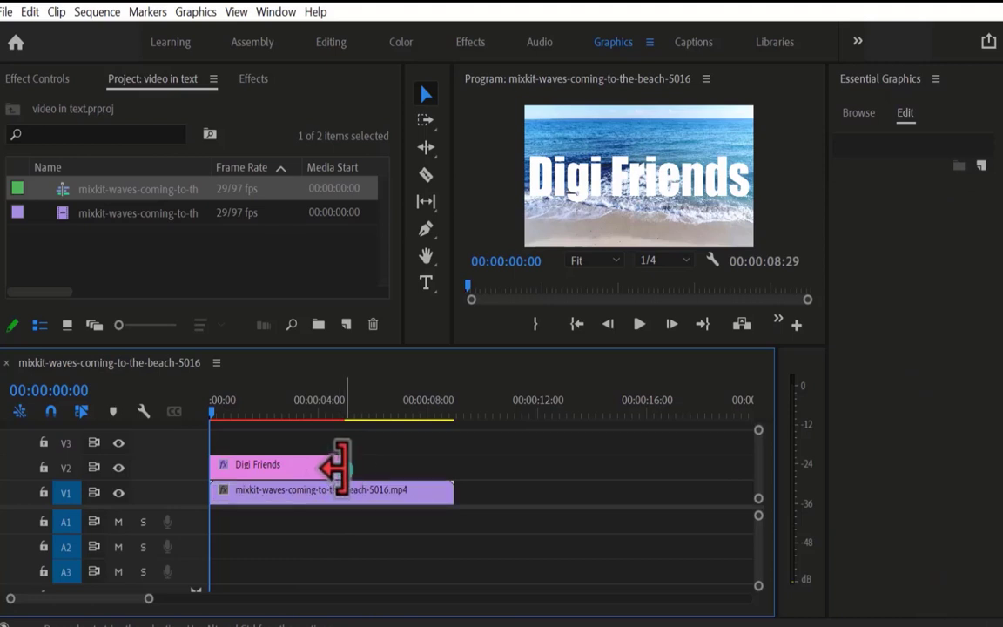
pyautogui.moveTo(340, 466); pyautogui.dragTo(453, 466)
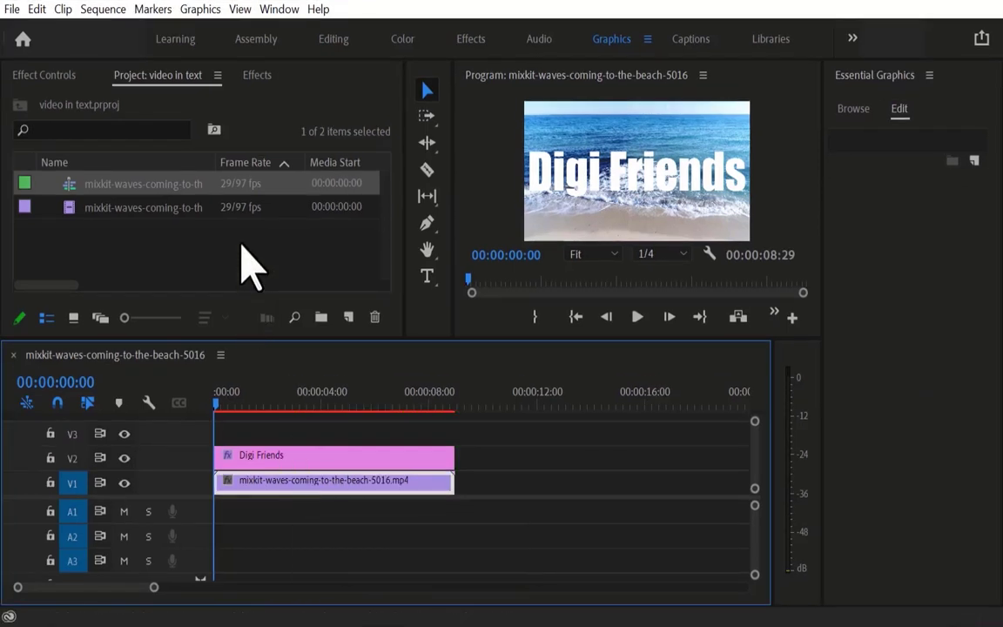
# Search the effects for "matt" and apply Track Matte Key to the beach video clip on V1
pyautogui.click(258, 76)
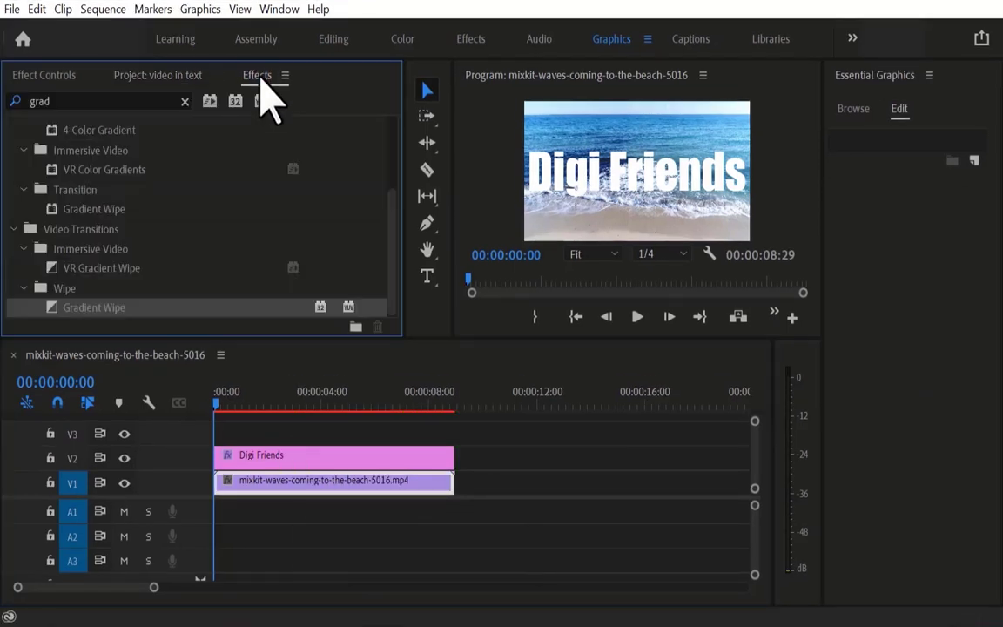
pyautogui.click(280, 10)
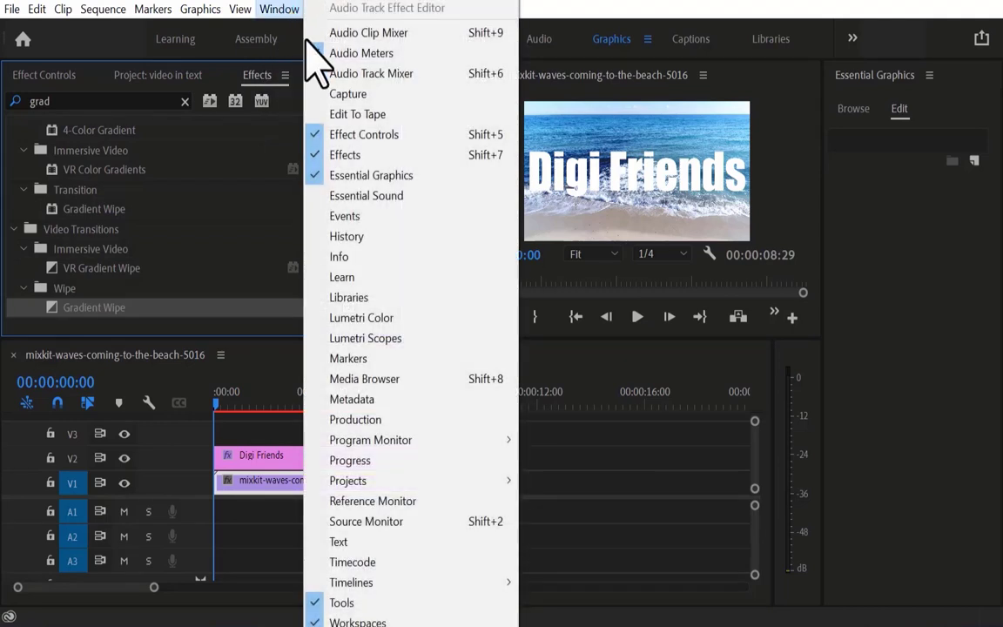
pyautogui.click(363, 159)
pyautogui.click(184, 102)
pyautogui.click(46, 100)
pyautogui.write('mat')
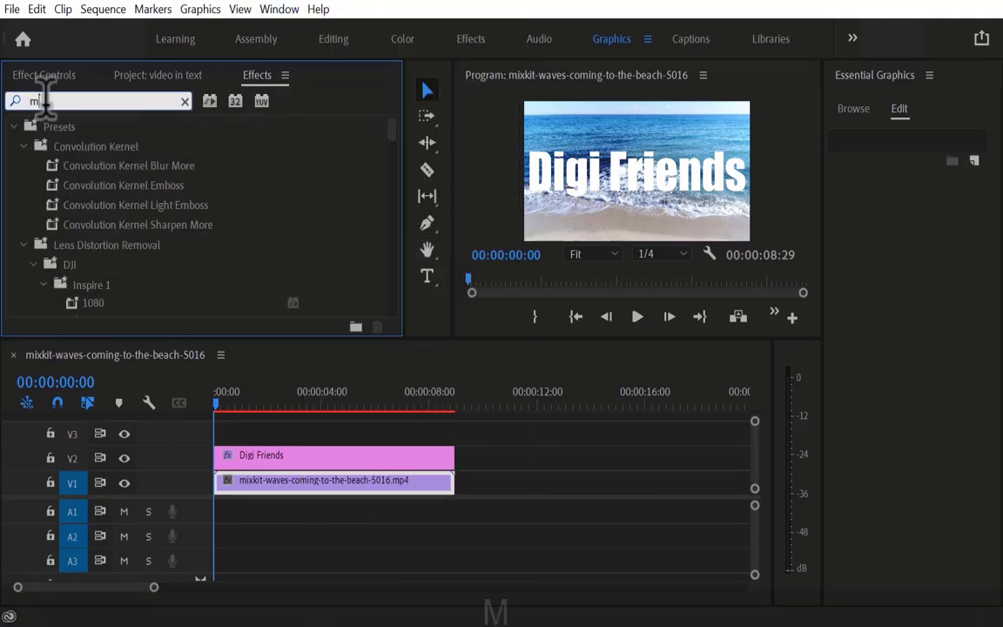
pyautogui.write('t')
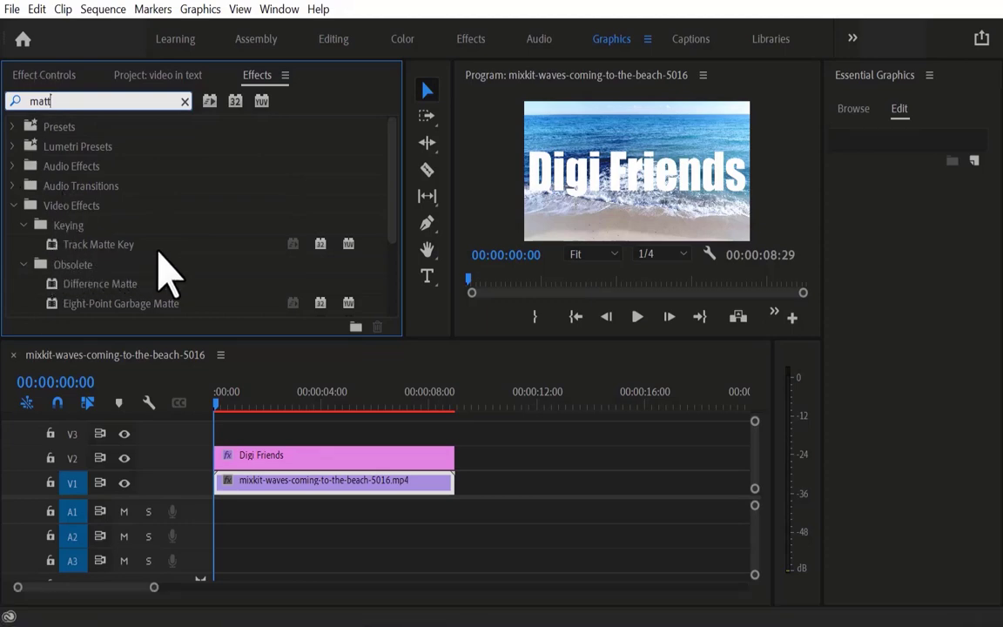
pyautogui.press('Escape')
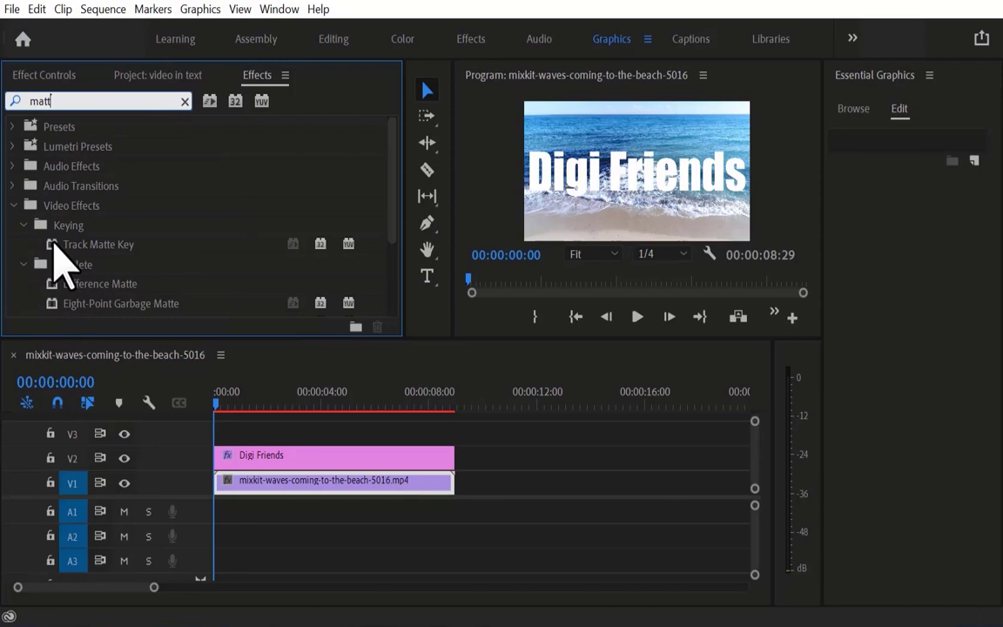
pyautogui.moveTo(64, 249); pyautogui.dragTo(251, 487)
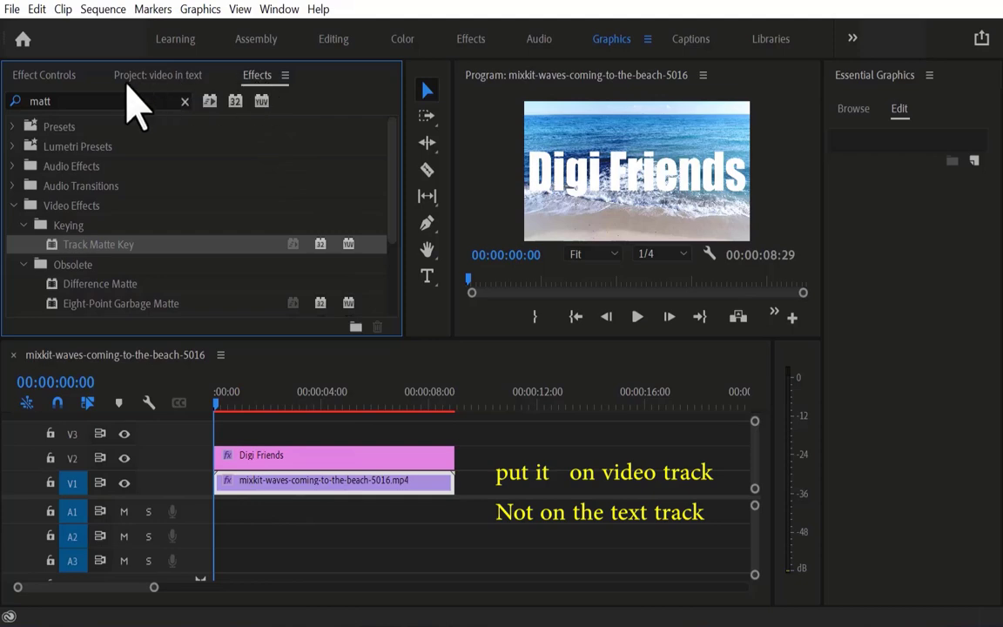
# Set the Track Matte Key's matte to Video 2 for the beach video clip, and play back part of the sequence
pyautogui.click(66, 76)
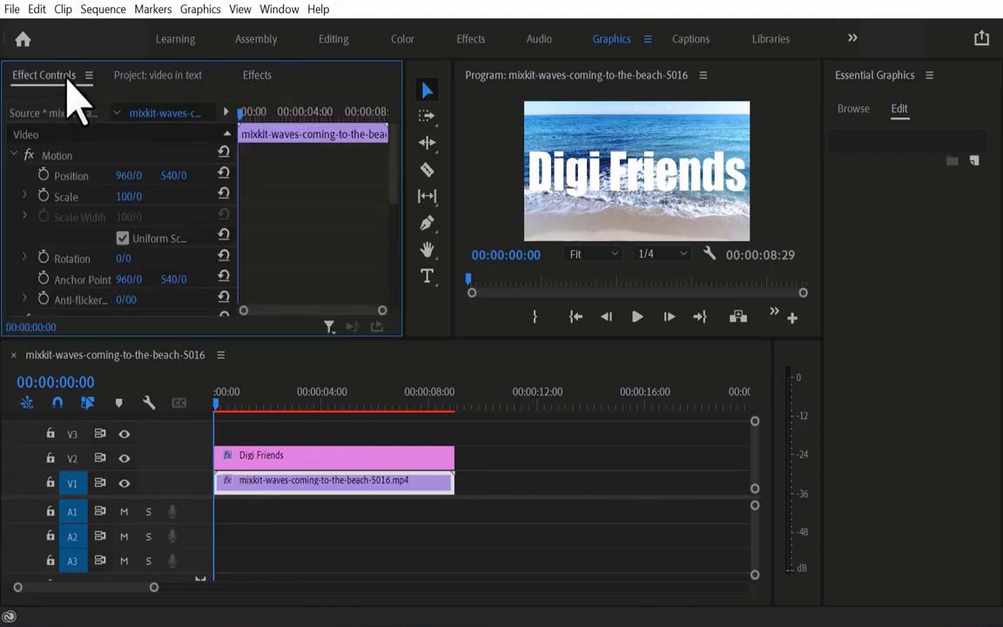
pyautogui.click(281, 8)
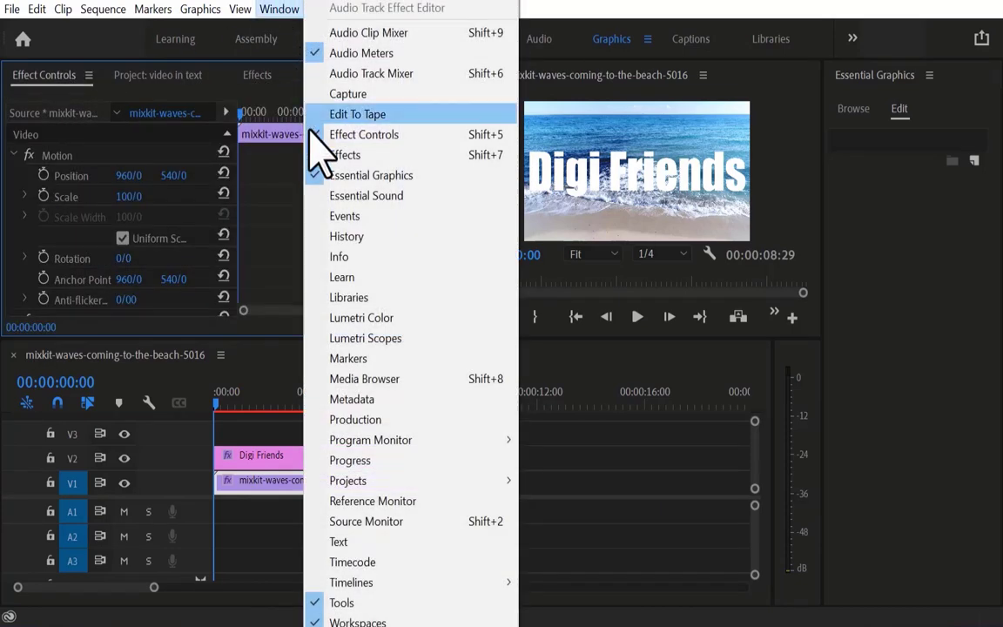
pyautogui.click(340, 135)
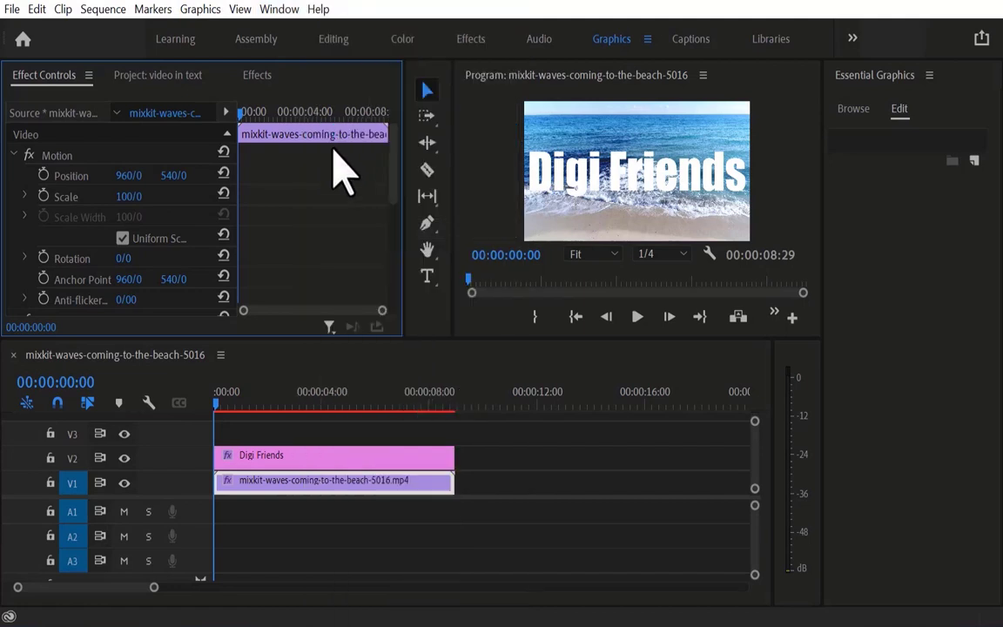
pyautogui.moveTo(392, 174); pyautogui.dragTo(392, 287)
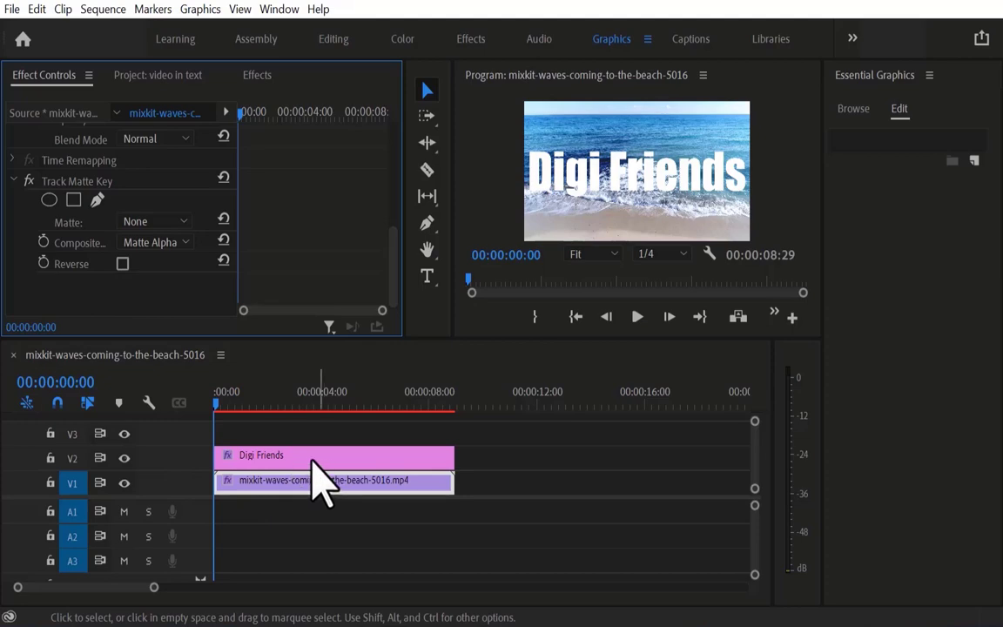
pyautogui.press('Escape')
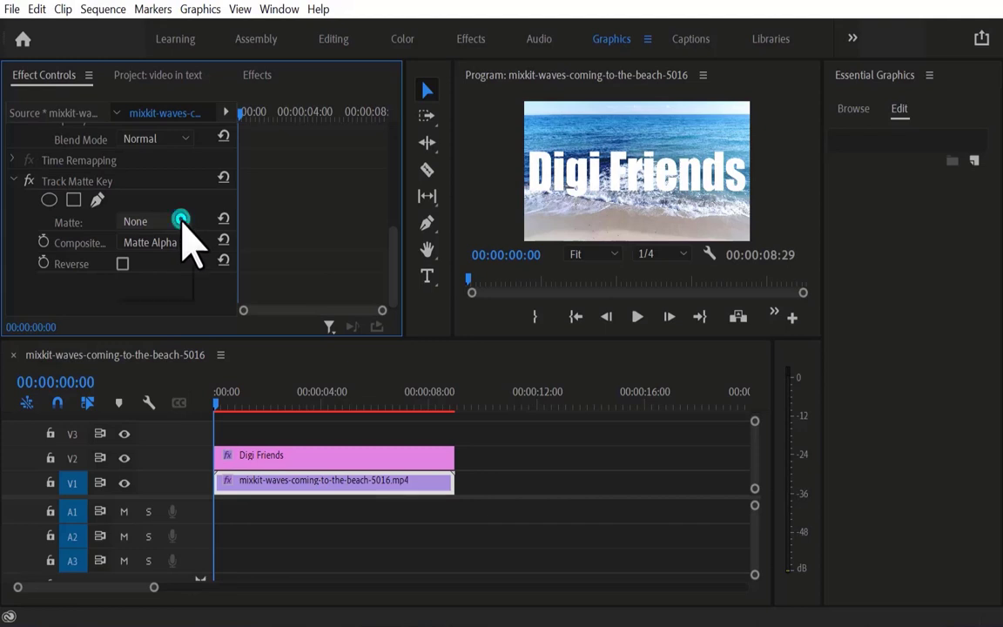
pyautogui.click(180, 220)
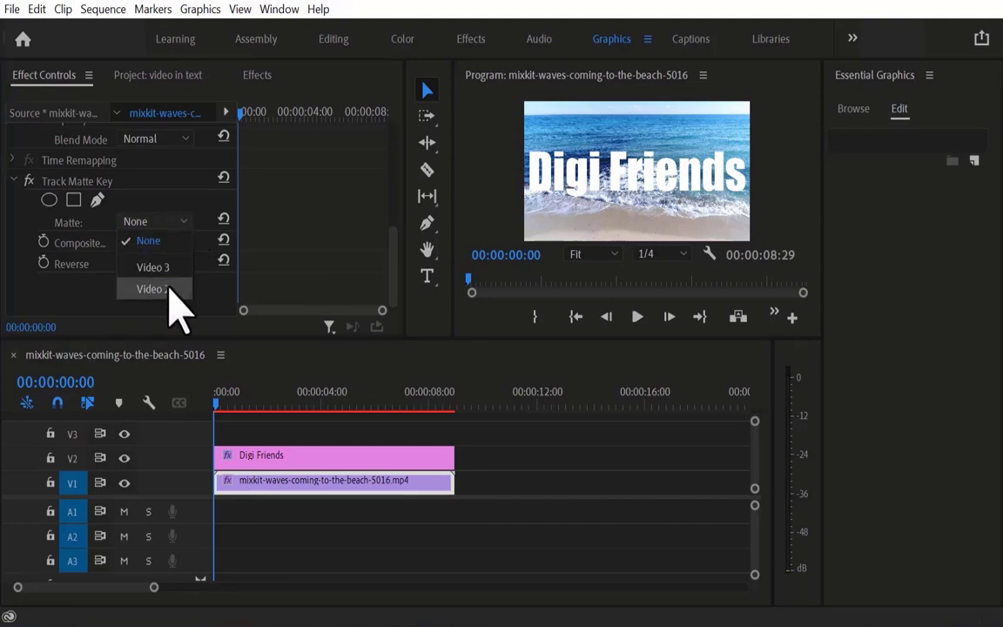
pyautogui.click(150, 288)
pyautogui.click(637, 316)
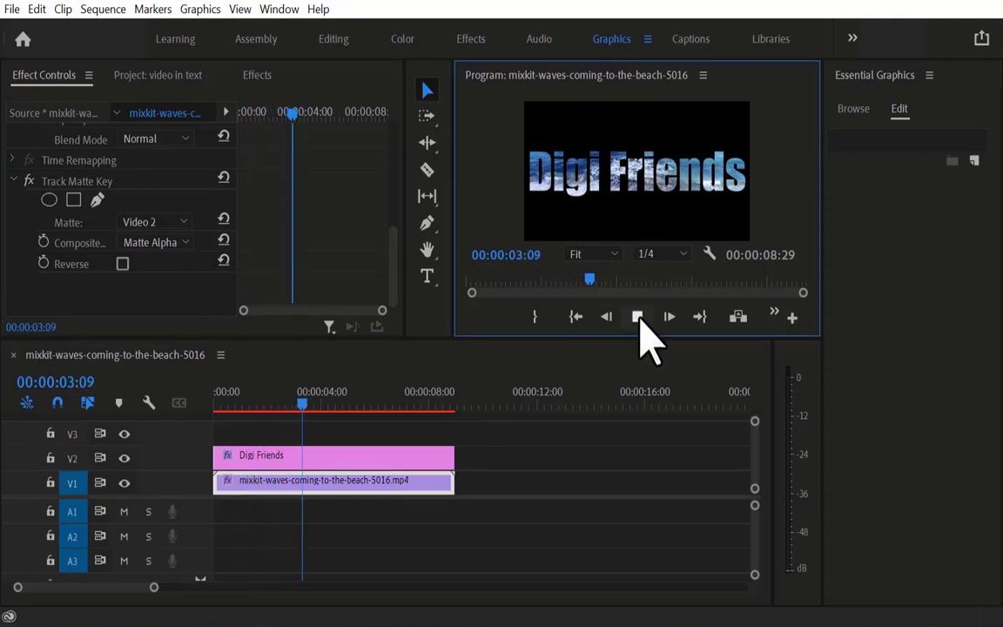
pyautogui.click(638, 317)
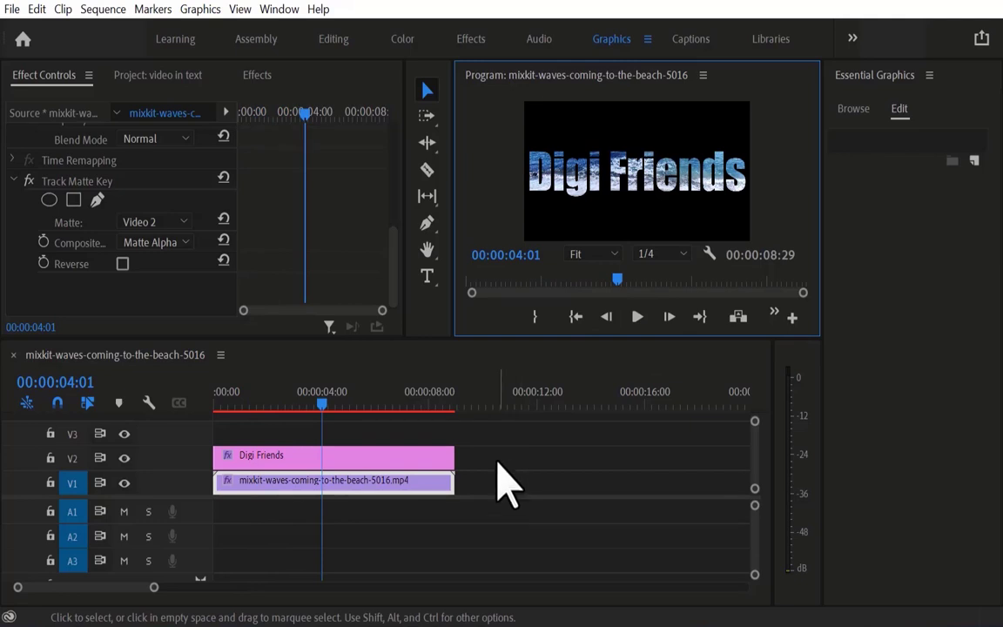
# Move the Digi Friends title and the beach video clip together up one track, to V3 and V2
pyautogui.moveTo(466, 425); pyautogui.dragTo(437, 520)
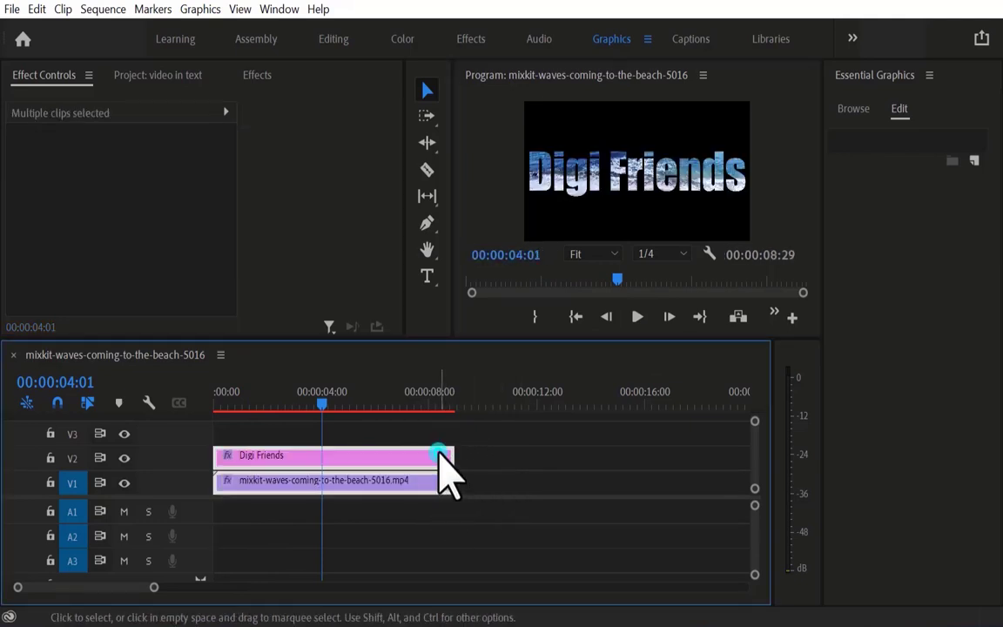
pyautogui.moveTo(440, 461); pyautogui.dragTo(441, 437)
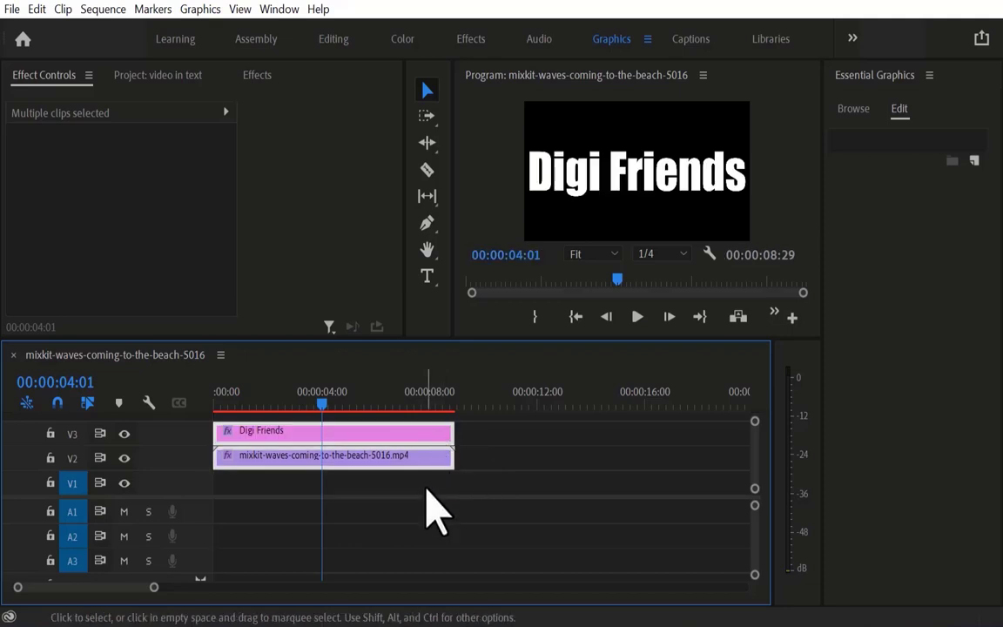
pyautogui.click(427, 489)
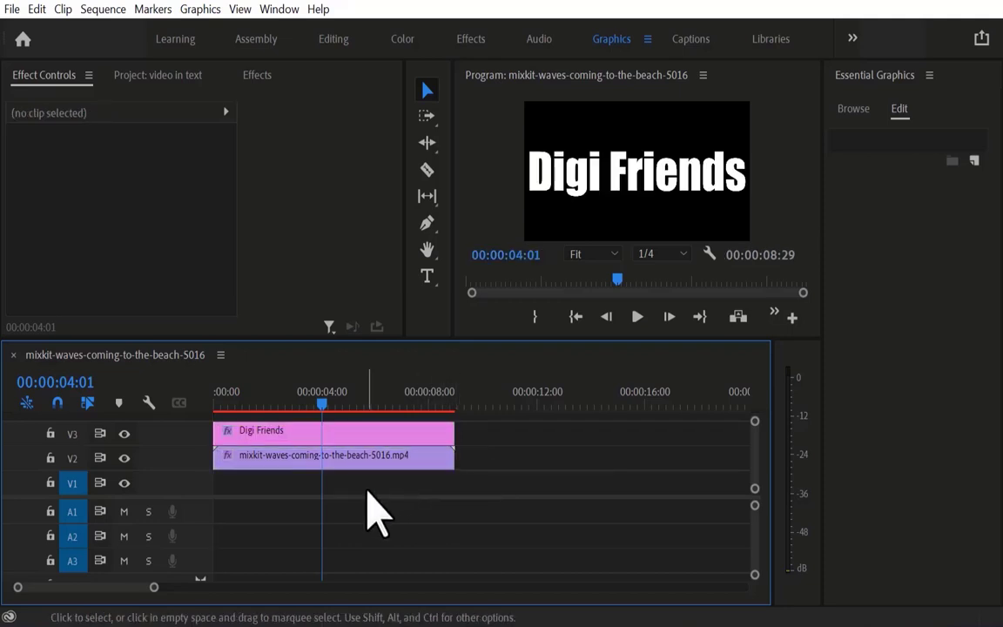
# Create a 1920 x 1080 color matte in near-white F9F8F8 and name it "white"
pyautogui.click(139, 75)
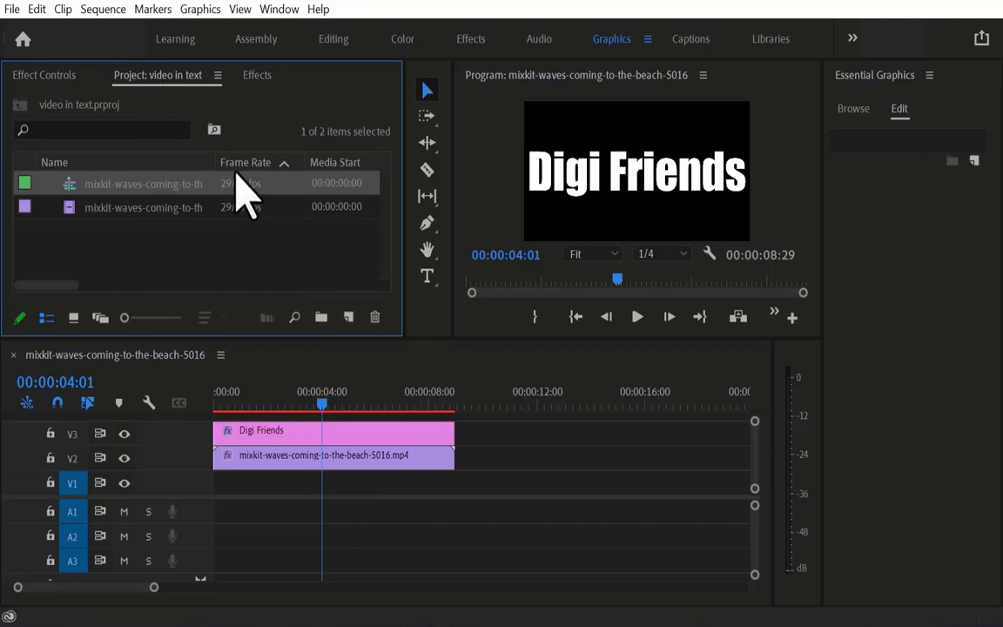
pyautogui.doubleClick(164, 73)
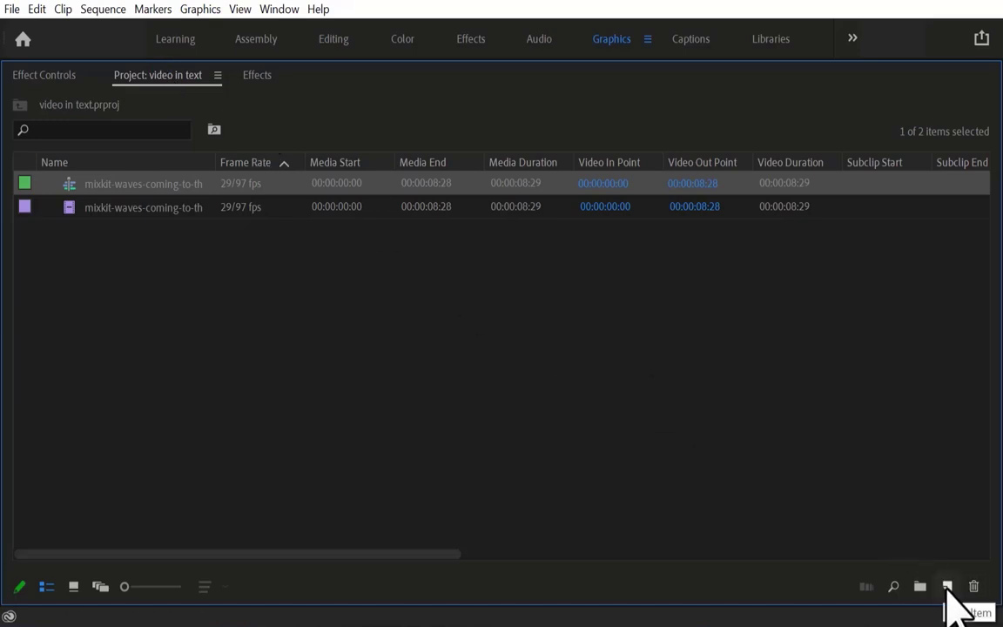
pyautogui.click(947, 587)
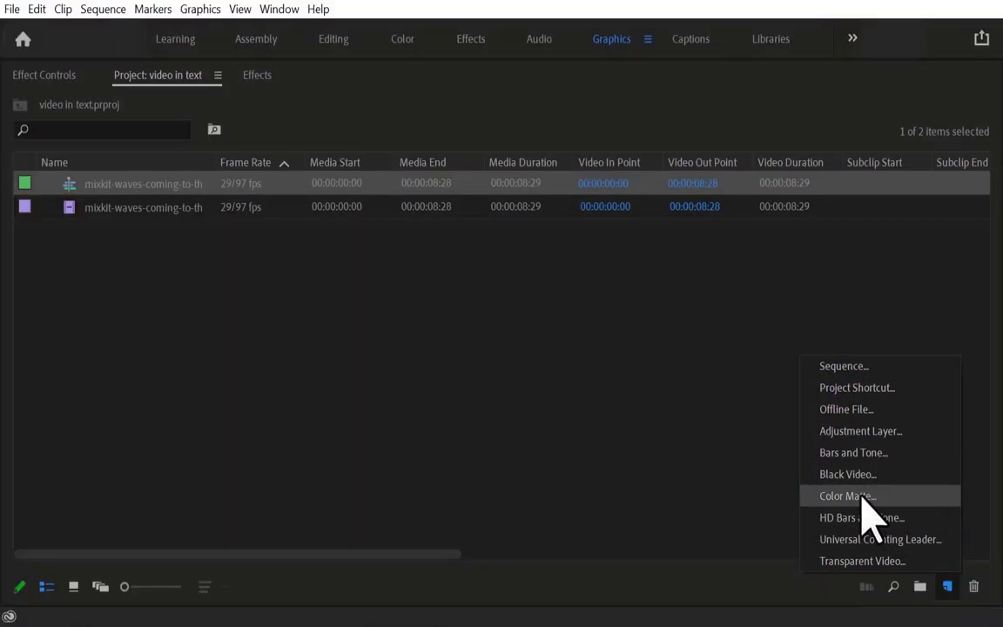
pyautogui.click(847, 496)
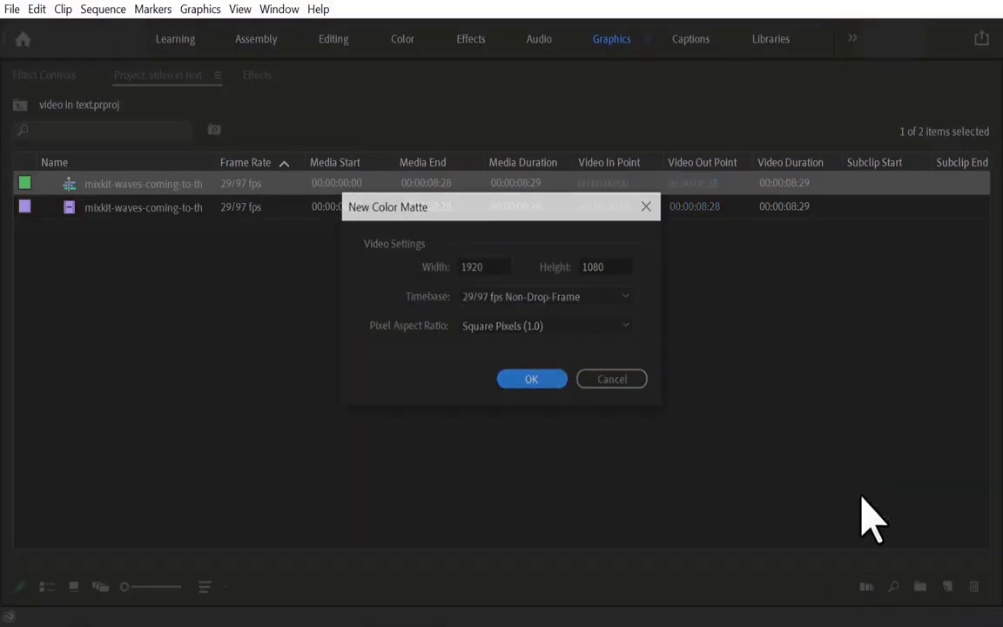
pyautogui.click(533, 381)
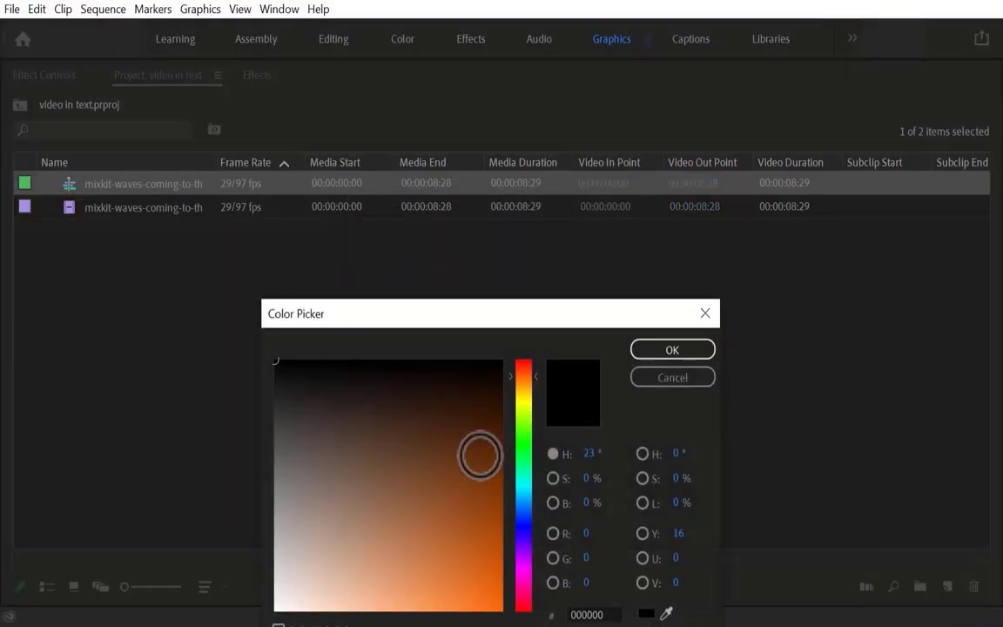
pyautogui.click(274, 603)
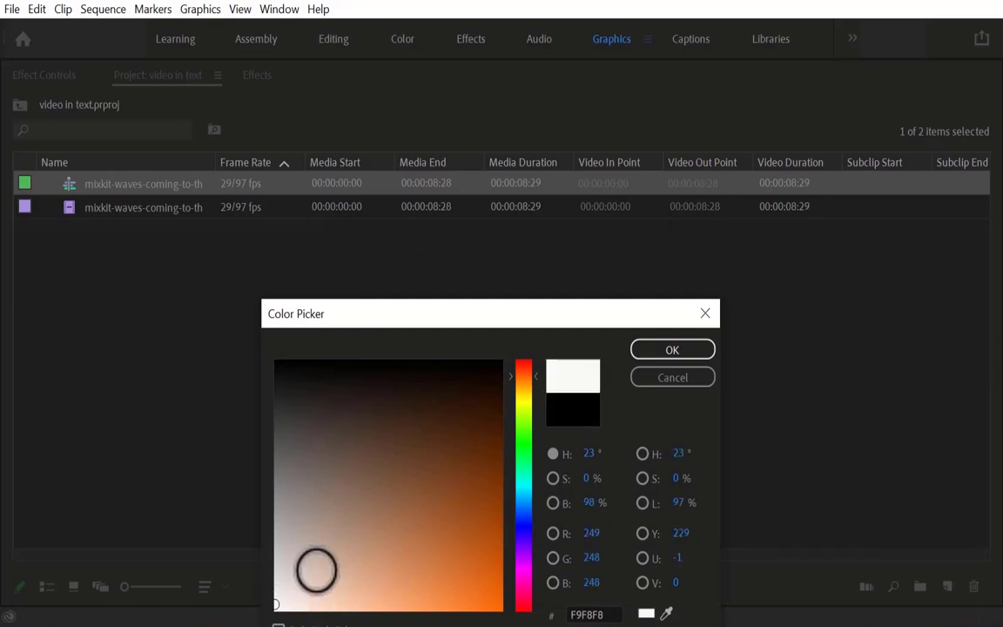
pyautogui.click(648, 352)
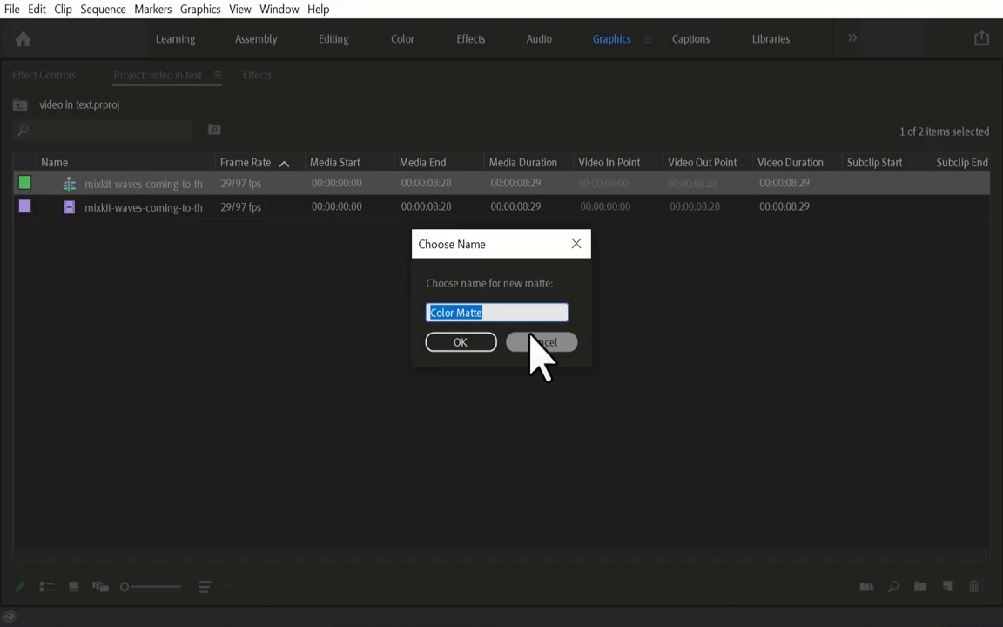
pyautogui.write('white')
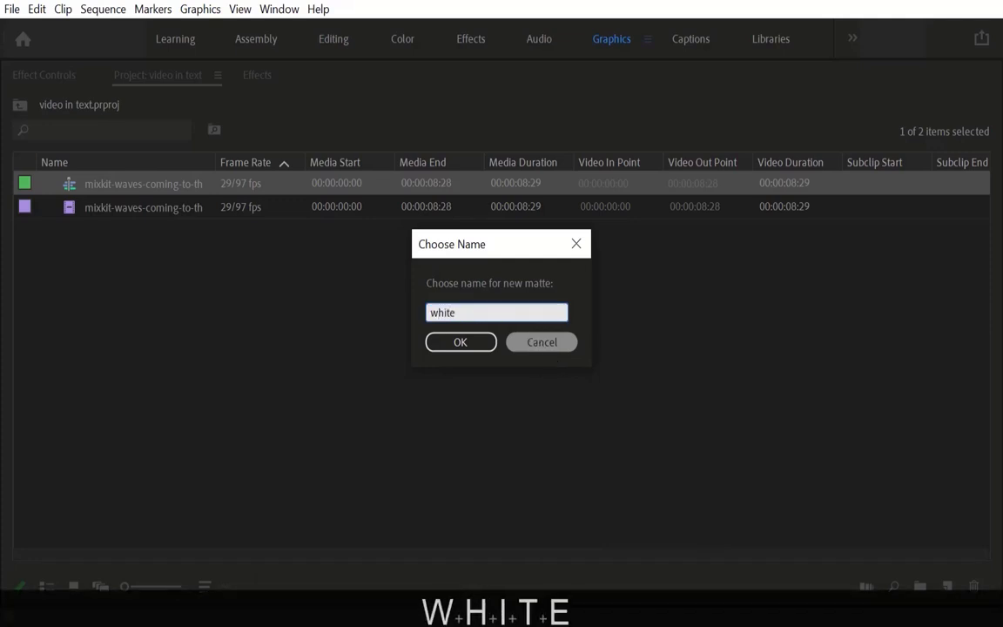
pyautogui.click(461, 341)
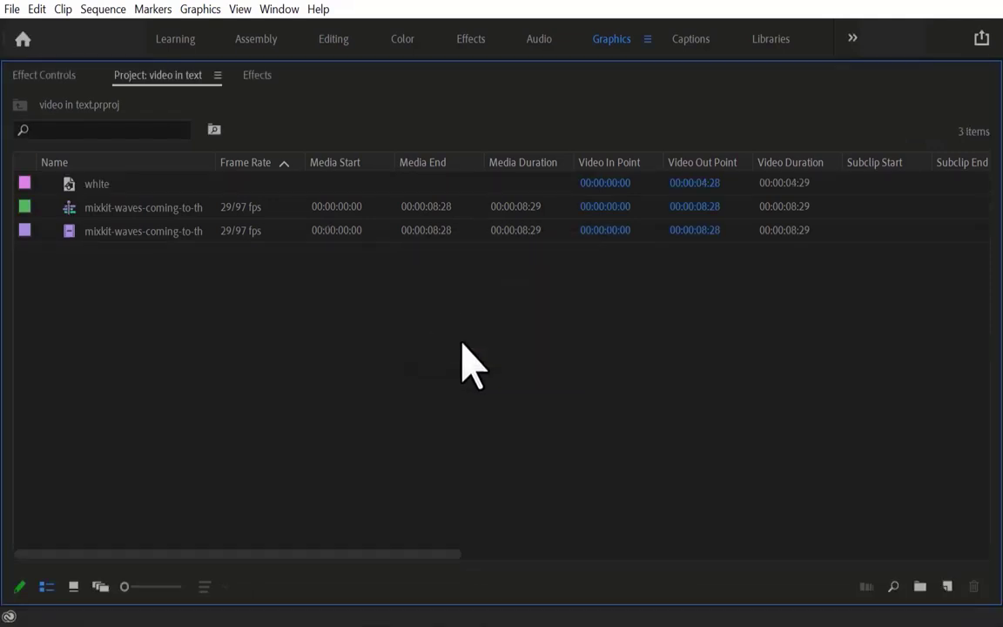
# Place the white color matte at the start of V1 and extend it to end together with the clips above
pyautogui.doubleClick(171, 73)
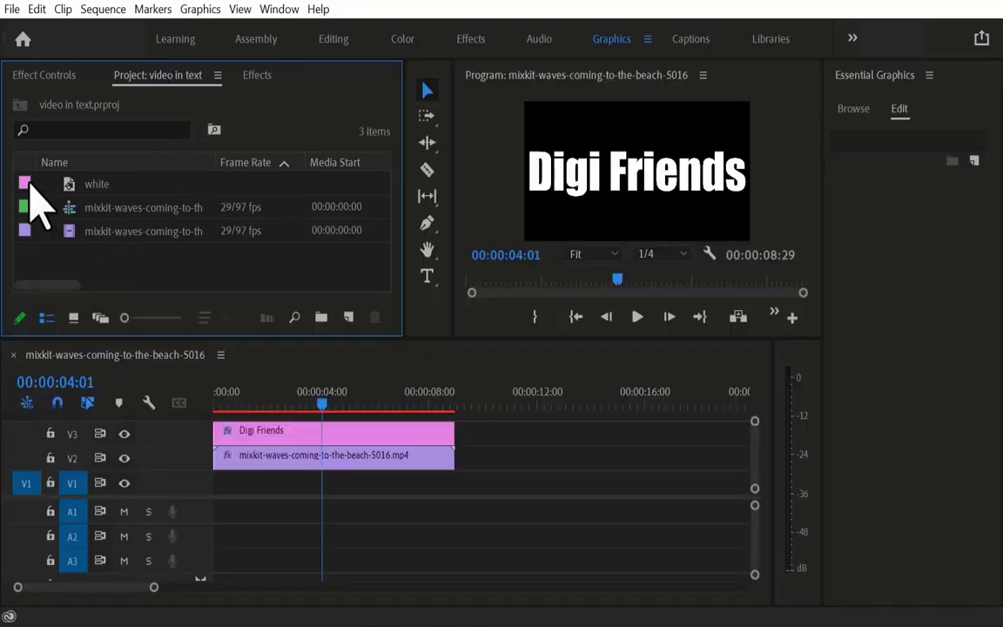
pyautogui.moveTo(24, 183); pyautogui.dragTo(219, 490)
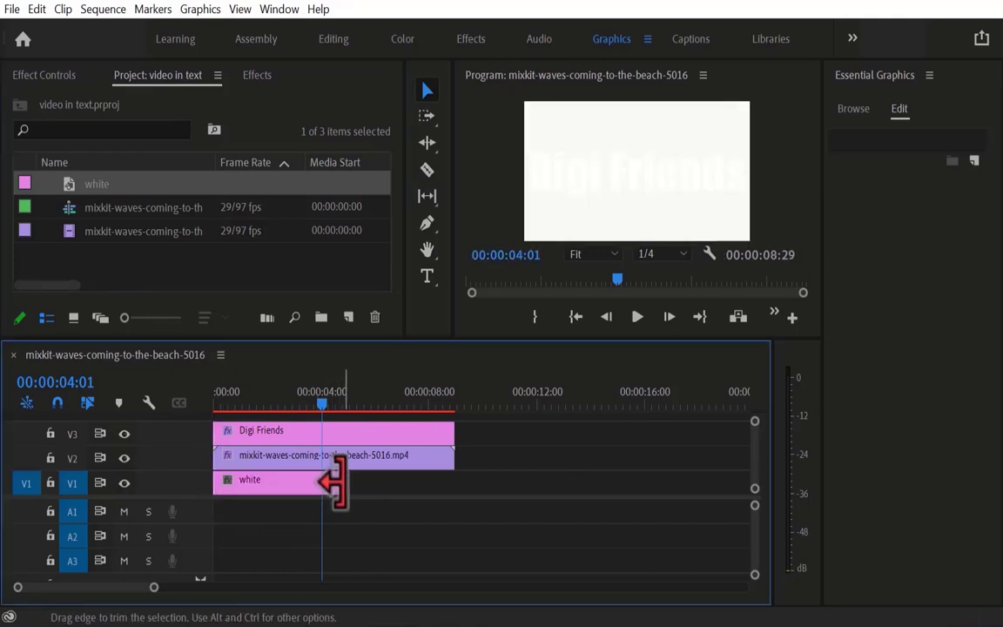
pyautogui.moveTo(336, 481); pyautogui.dragTo(451, 481)
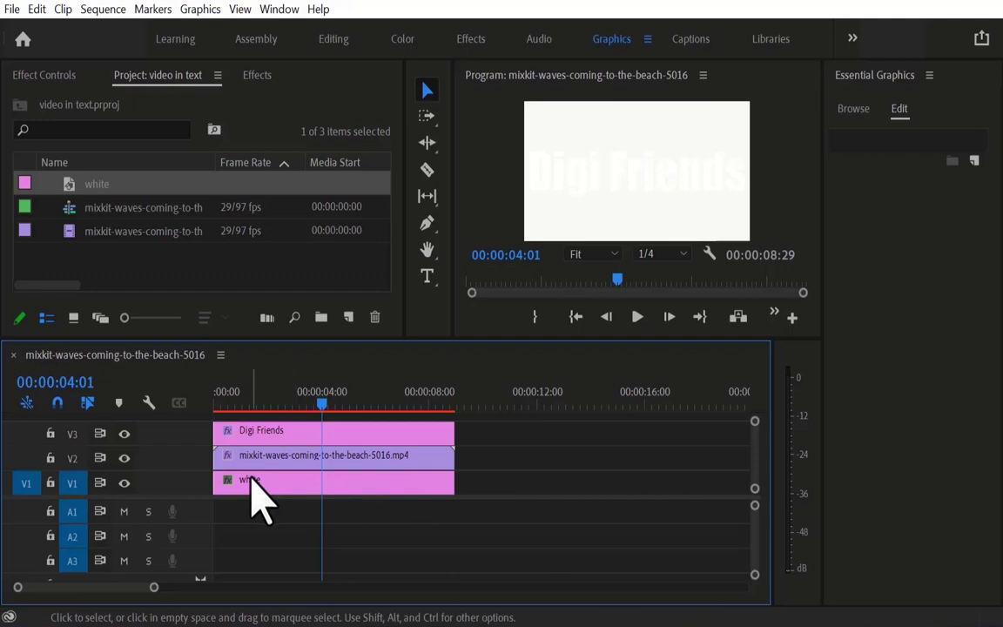
# Set the Track Matte Key's matte to Video 3 for the beach video clip on V2
pyautogui.click(297, 456)
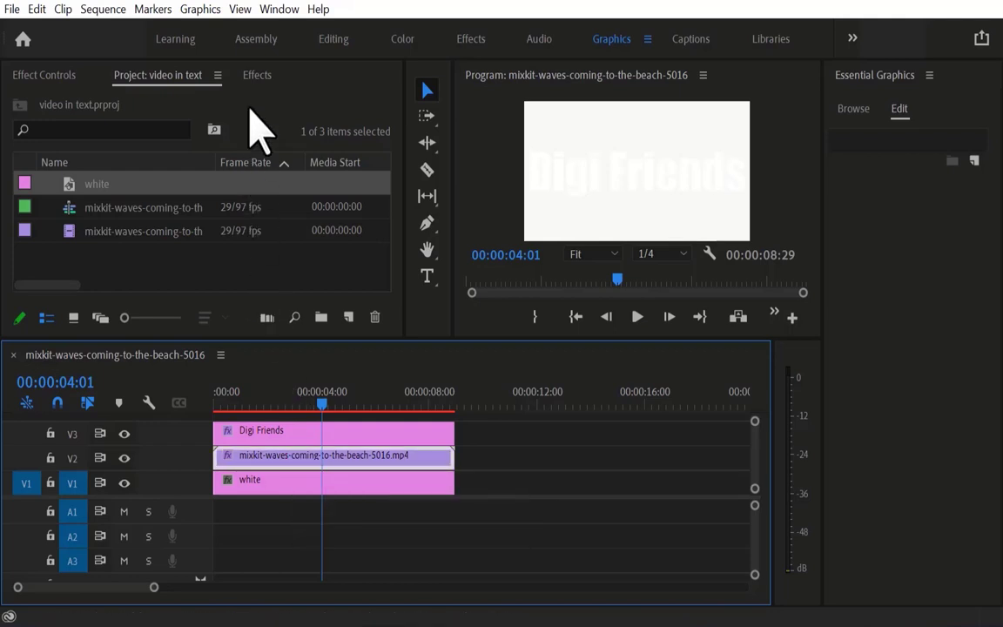
pyautogui.click(56, 77)
pyautogui.moveTo(392, 188); pyautogui.dragTo(399, 291)
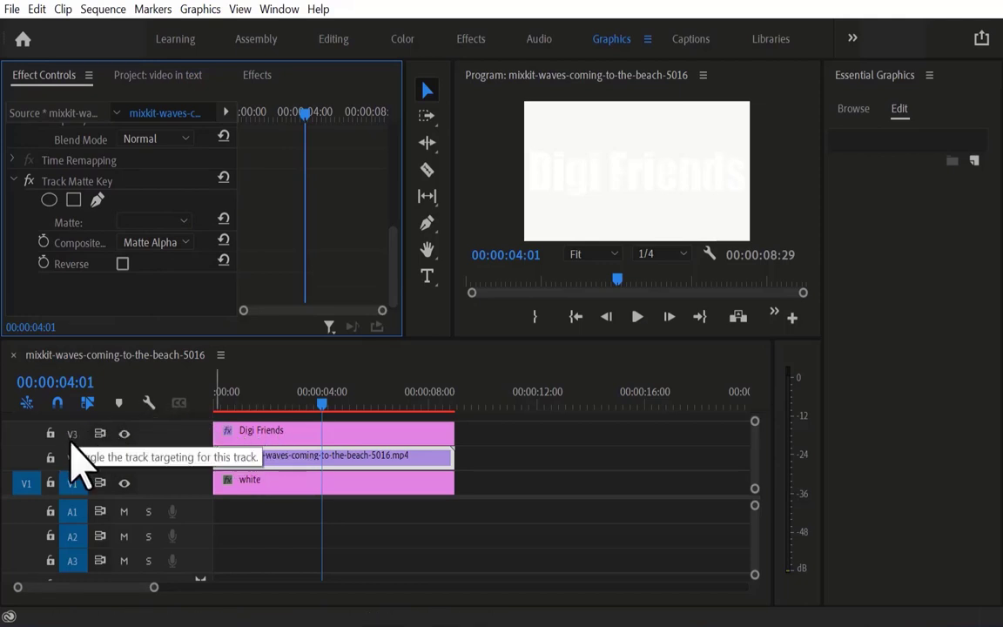
pyautogui.click(178, 221)
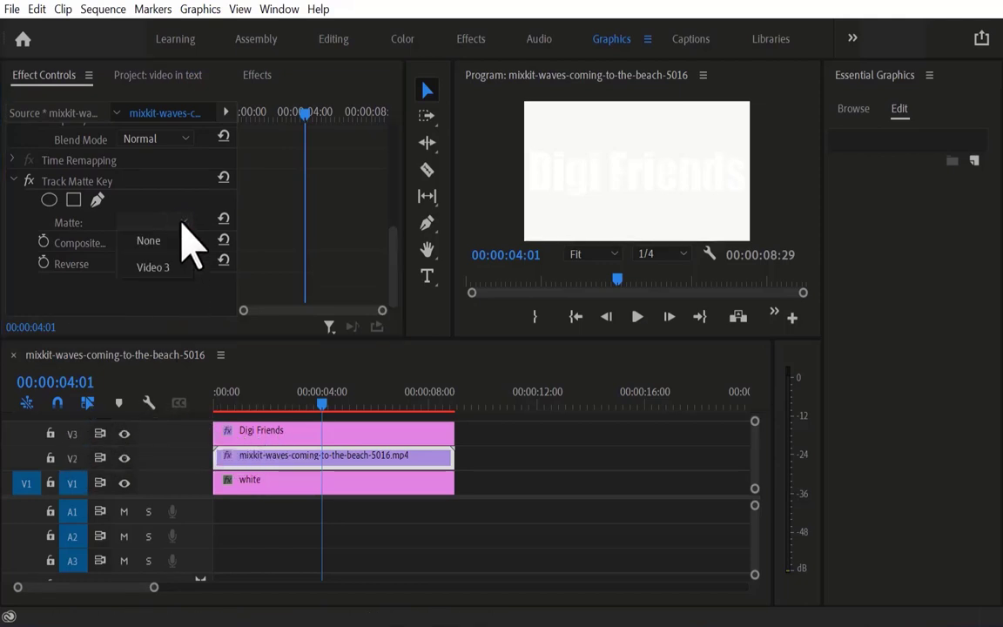
pyautogui.click(154, 268)
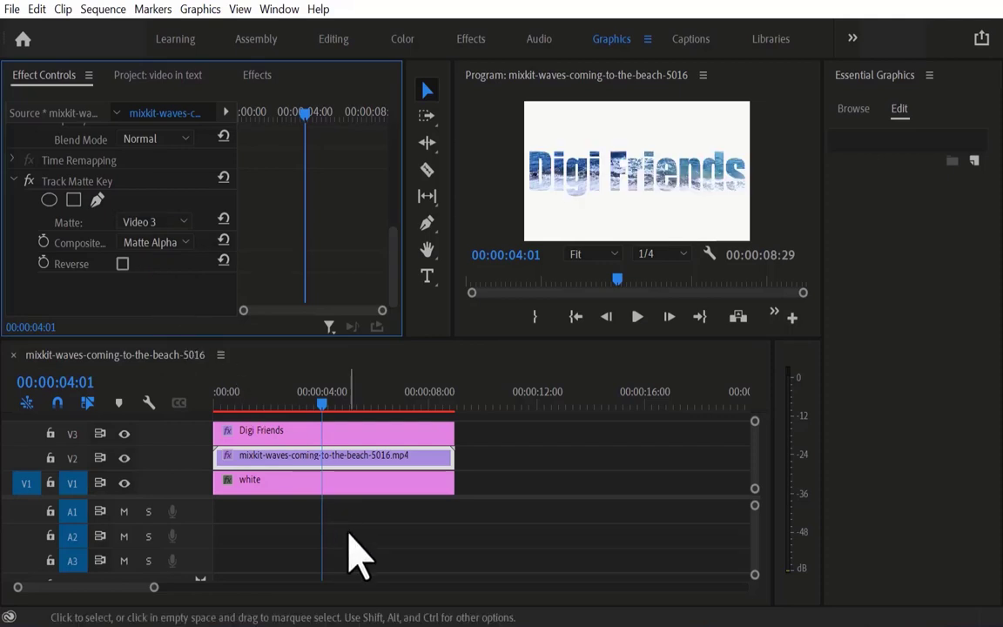
# Play back and scrub through the sequence to preview the beach-filled title on the white background
pyautogui.moveTo(321, 410); pyautogui.dragTo(231, 411)
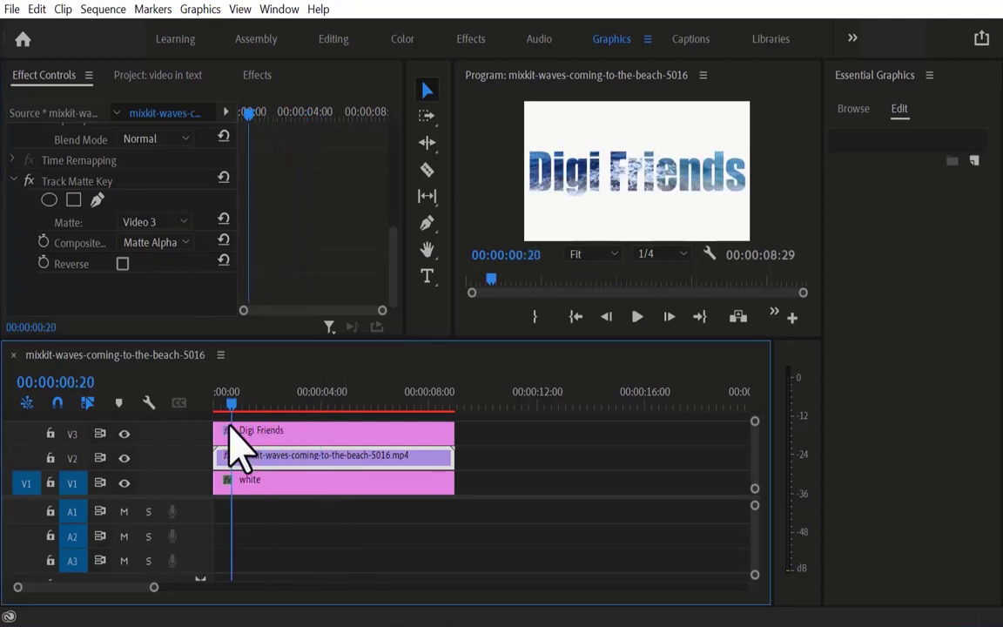
pyautogui.click(635, 318)
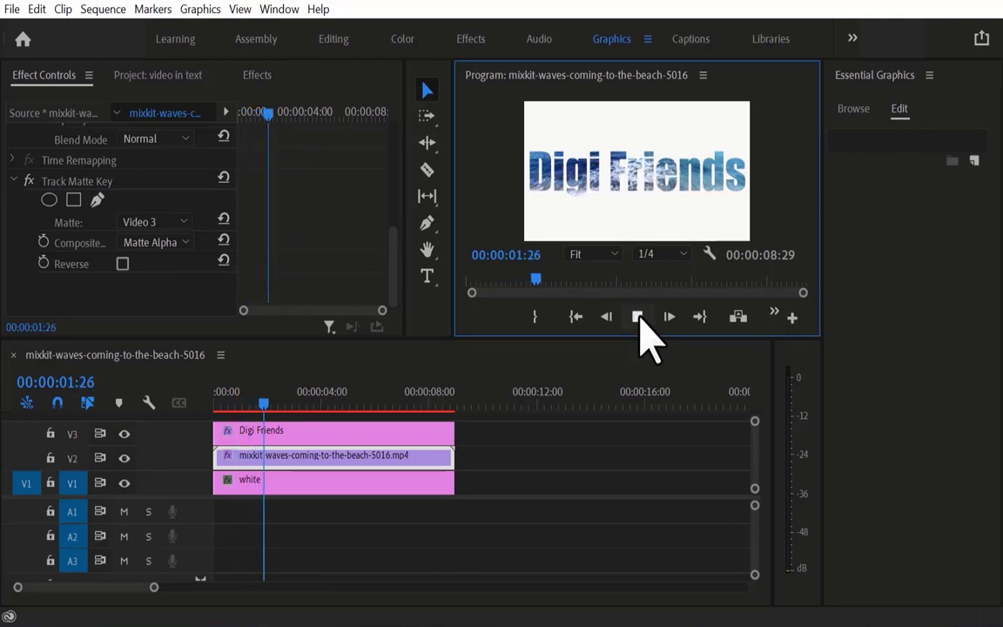
pyautogui.click(639, 321)
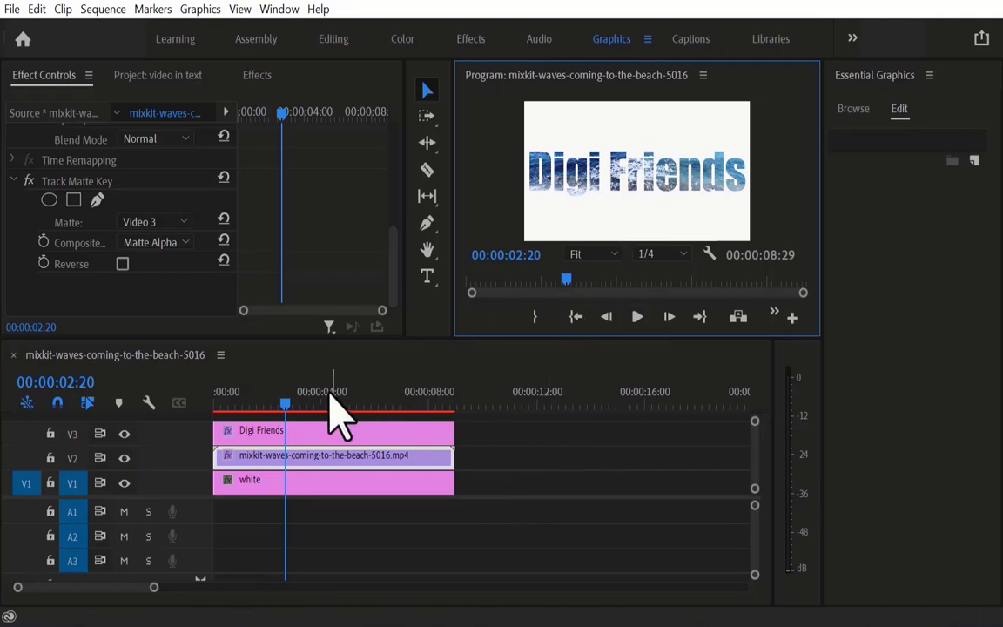
pyautogui.moveTo(282, 406); pyautogui.dragTo(327, 403)
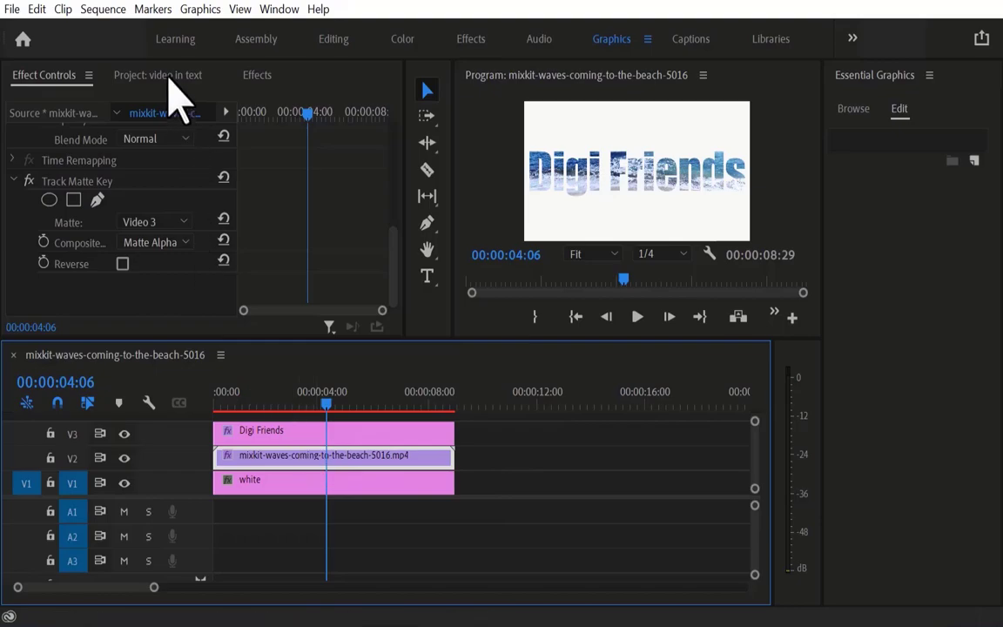
# Create a 1920 x 1080 color matte in magenta F506FB and name it "neon"
pyautogui.click(168, 75)
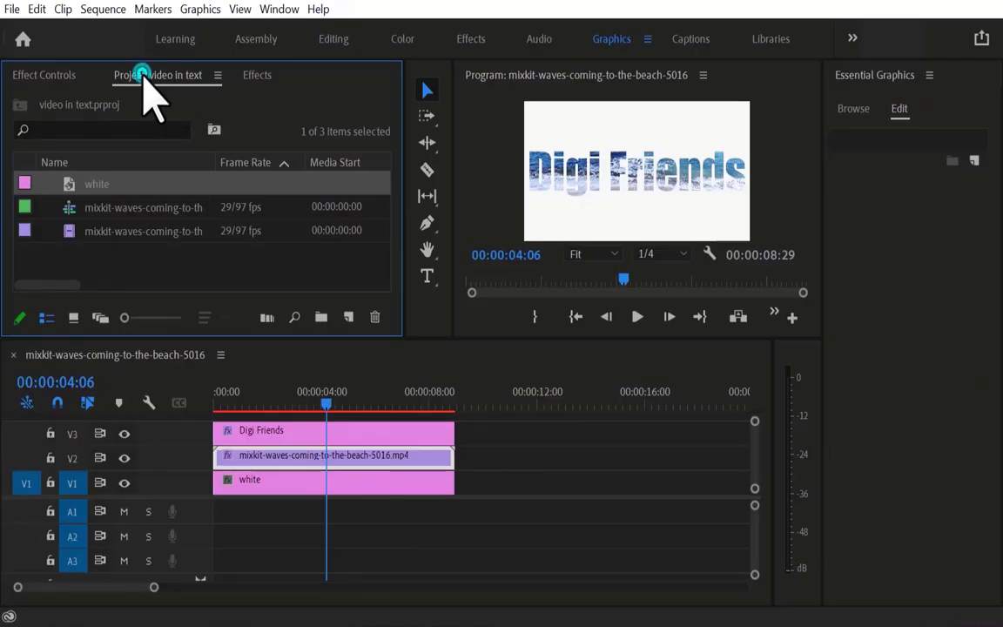
pyautogui.doubleClick(142, 77)
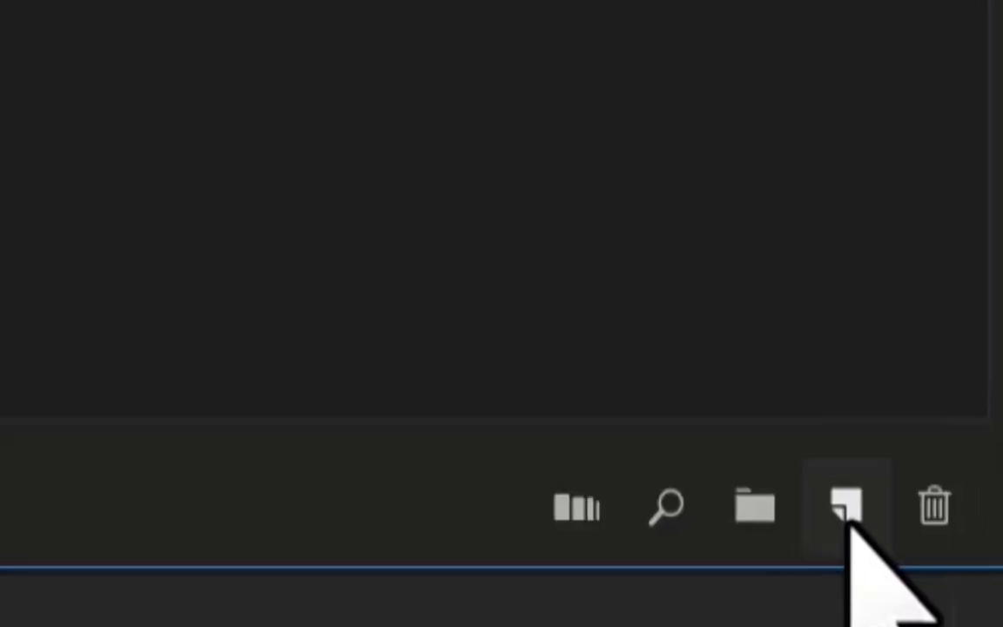
pyautogui.click(848, 508)
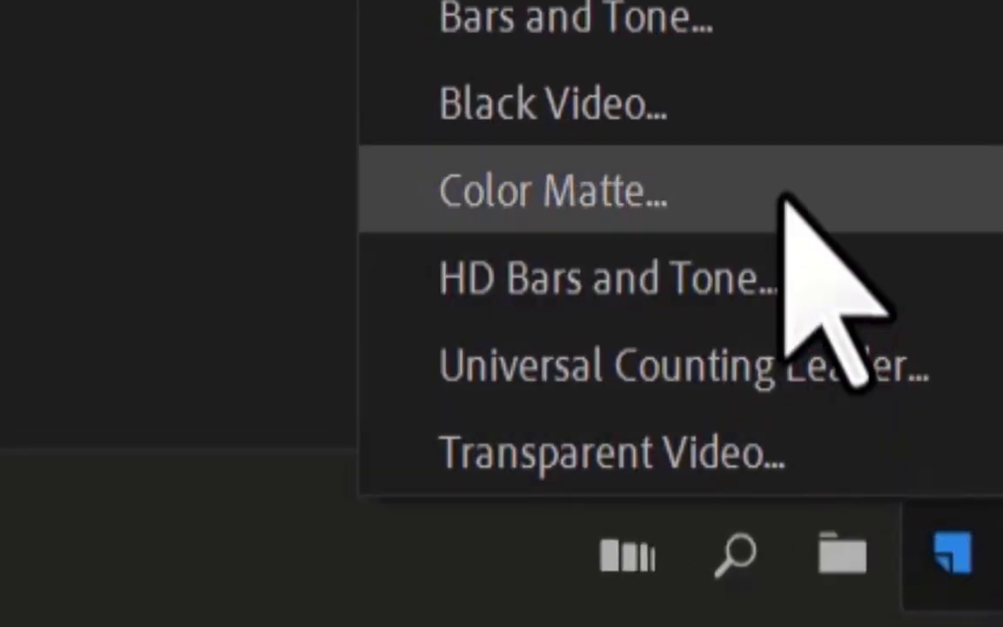
pyautogui.click(786, 193)
pyautogui.click(519, 379)
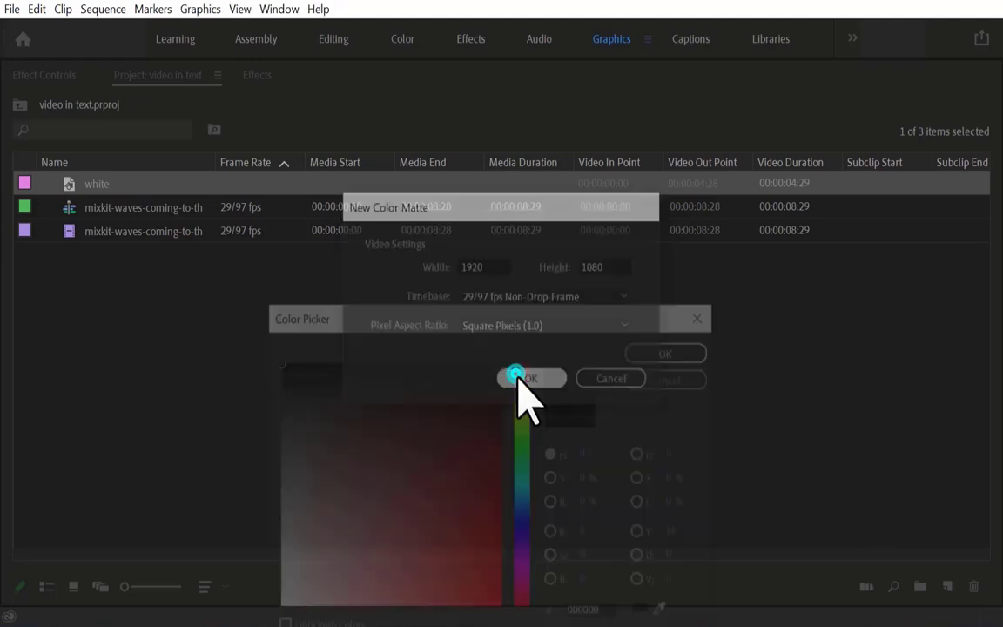
pyautogui.click(523, 569)
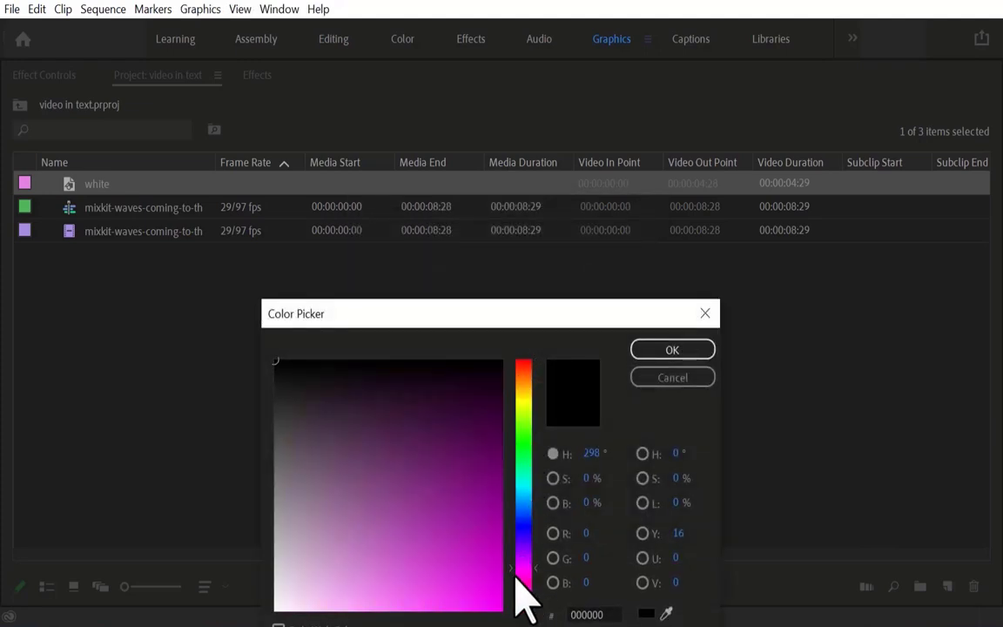
pyautogui.click(495, 604)
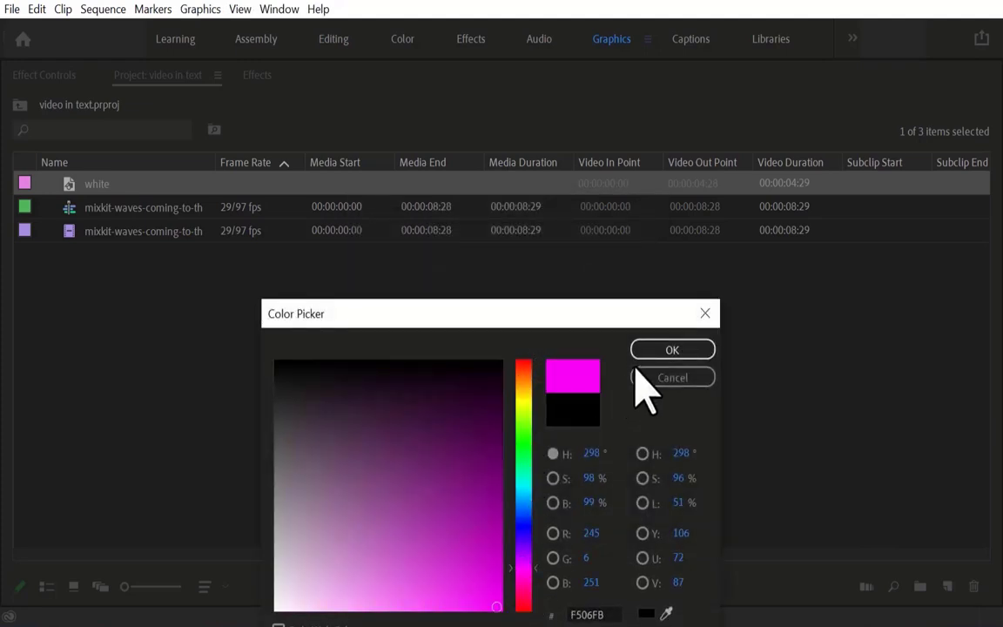
pyautogui.click(649, 353)
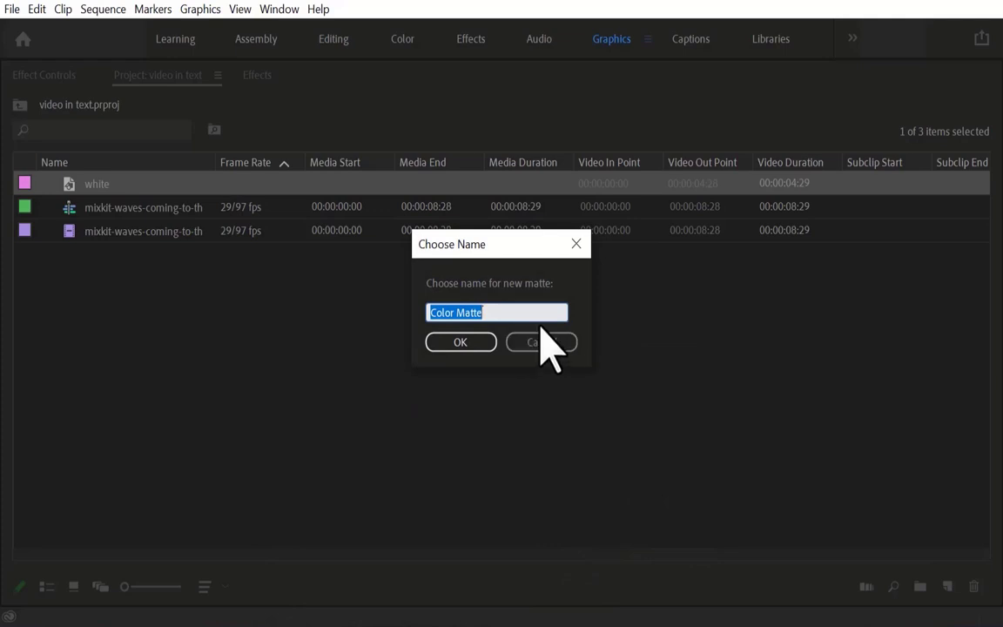
pyautogui.write('neom')
pyautogui.press('BackSpace')
pyautogui.write('n')
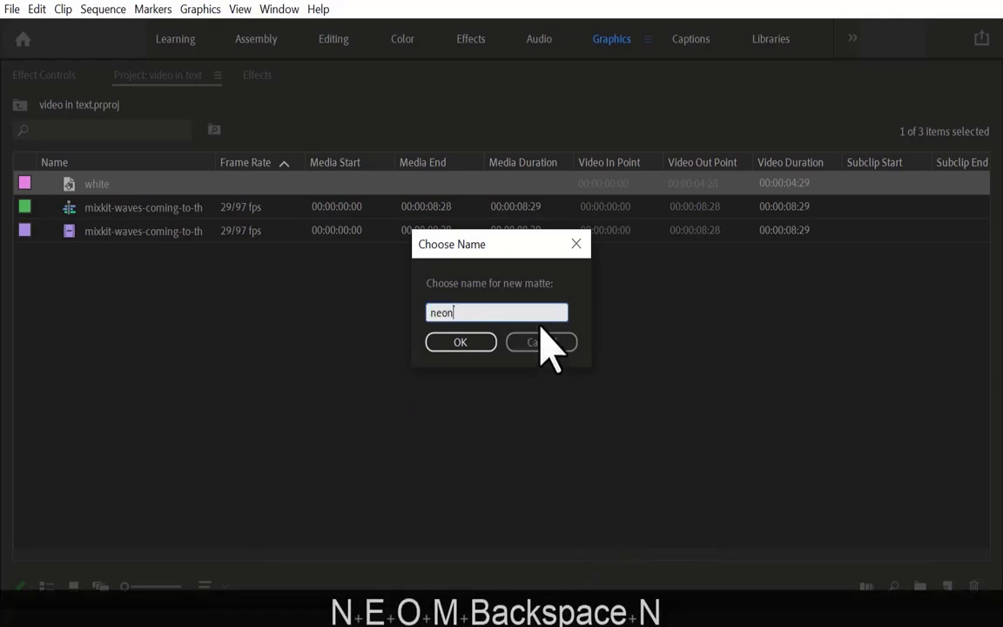
pyautogui.click(480, 343)
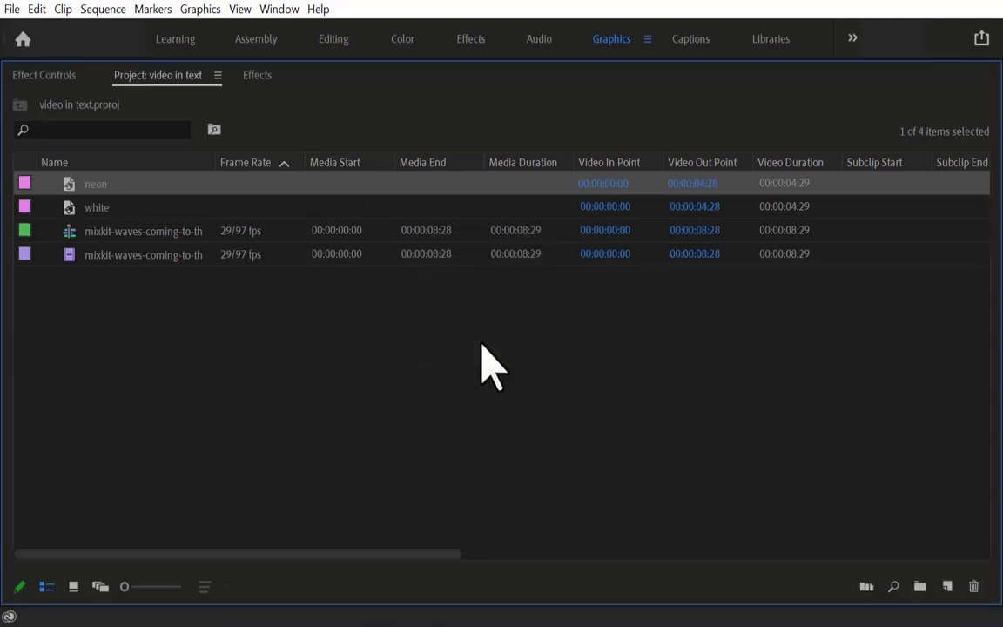
# Place the neon matte on V2 at 00:00:04:06, overwriting the rest of the beach clip and ending together with the other clips
pyautogui.doubleClick(152, 75)
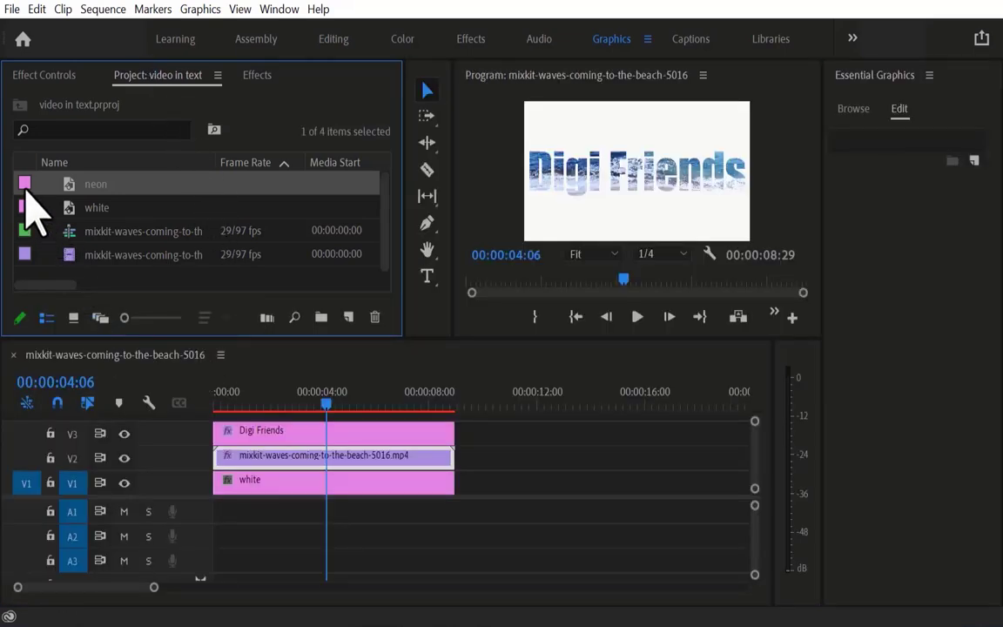
pyautogui.moveTo(25, 187); pyautogui.dragTo(329, 462)
pyautogui.moveTo(449, 459); pyautogui.dragTo(442, 457)
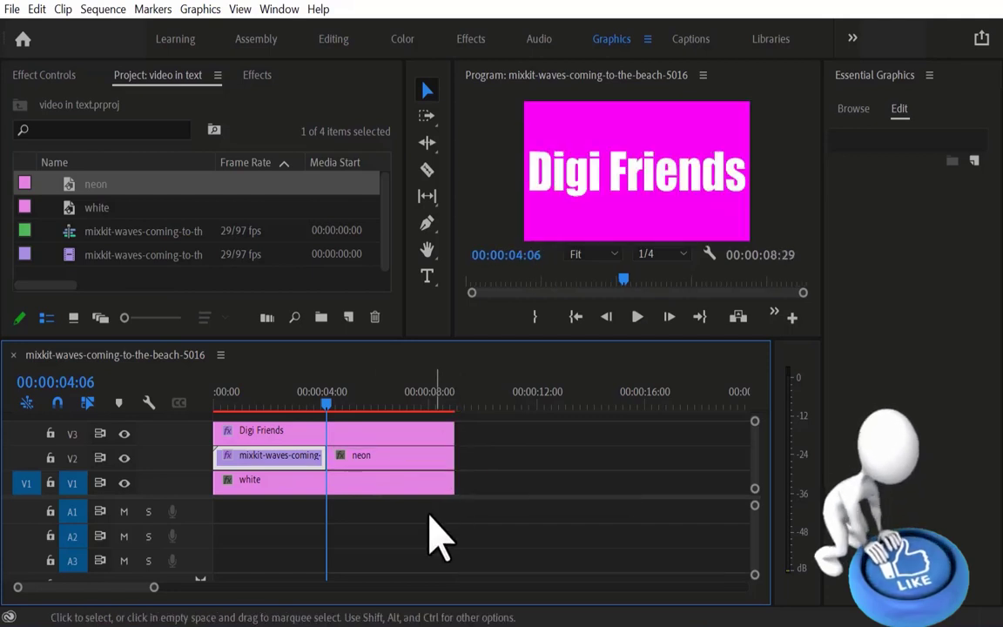
# Play back the sequence across the cut from the beach clip to the neon matte
pyautogui.moveTo(328, 405); pyautogui.dragTo(287, 406)
pyautogui.press('space')
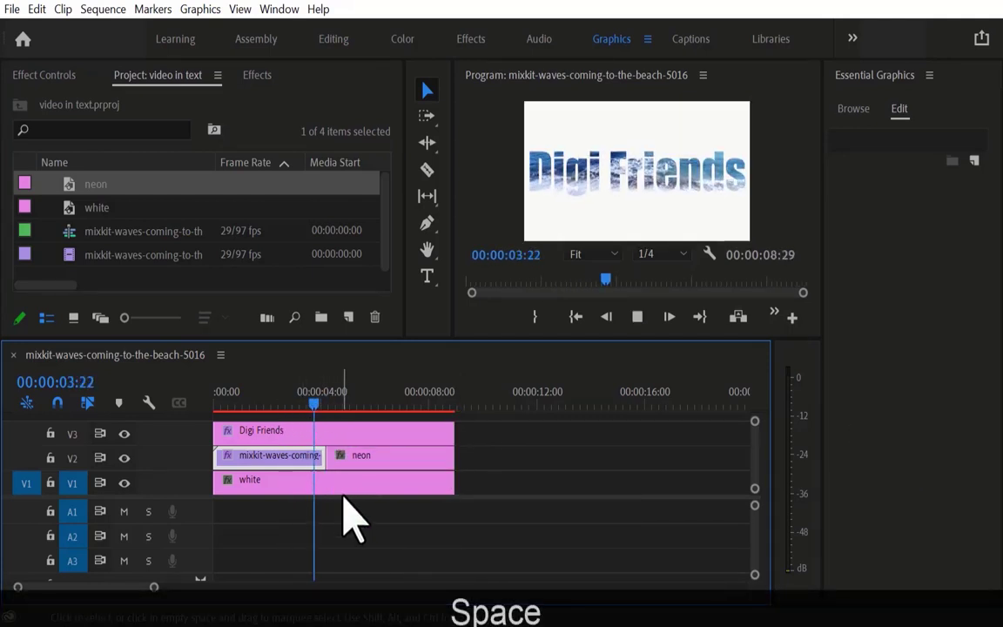
pyautogui.press('space')
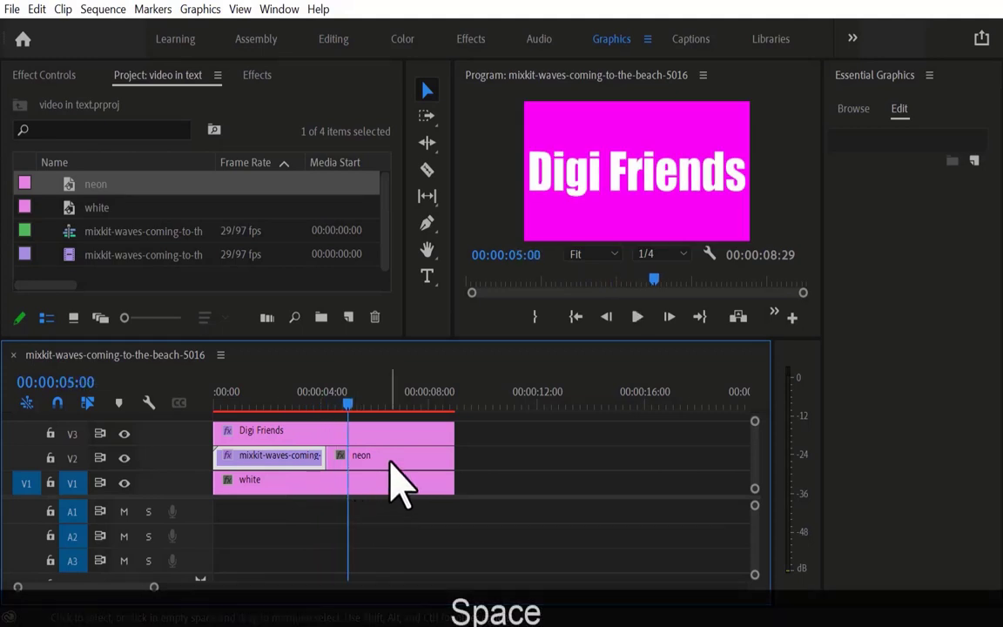
# Apply Track Matte Key to the neon clip on V2 and set its matte to Video 3
pyautogui.click(393, 454)
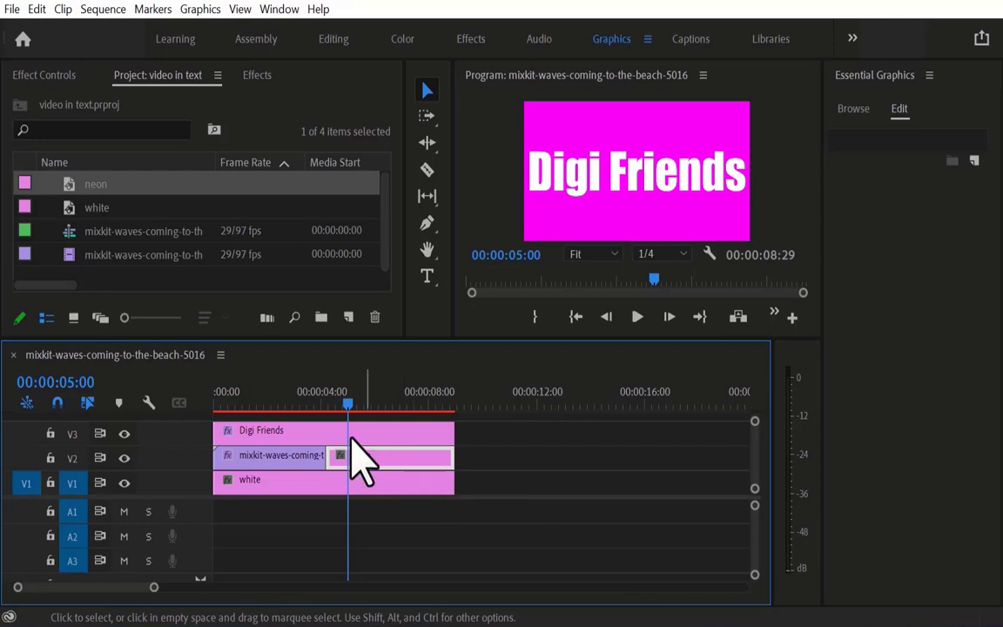
pyautogui.click(257, 87)
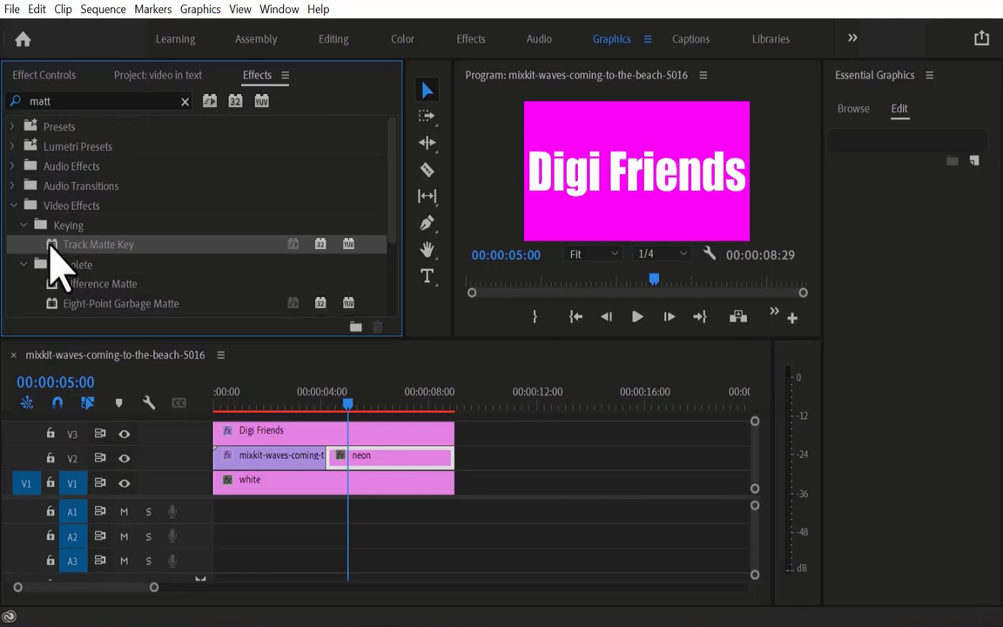
pyautogui.moveTo(50, 245); pyautogui.dragTo(392, 470)
pyautogui.click(77, 75)
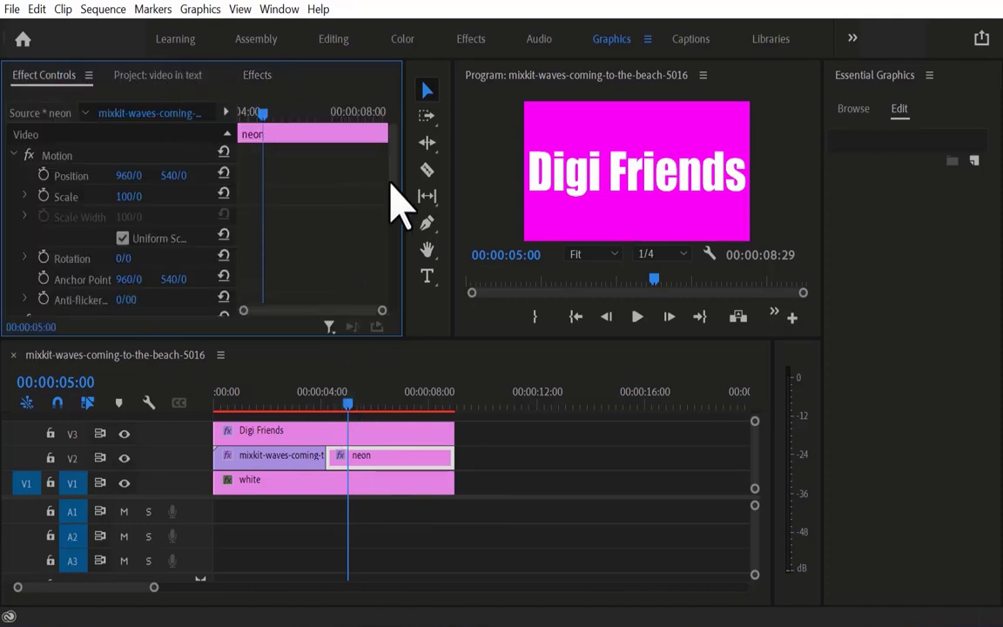
pyautogui.moveTo(394, 190); pyautogui.dragTo(405, 294)
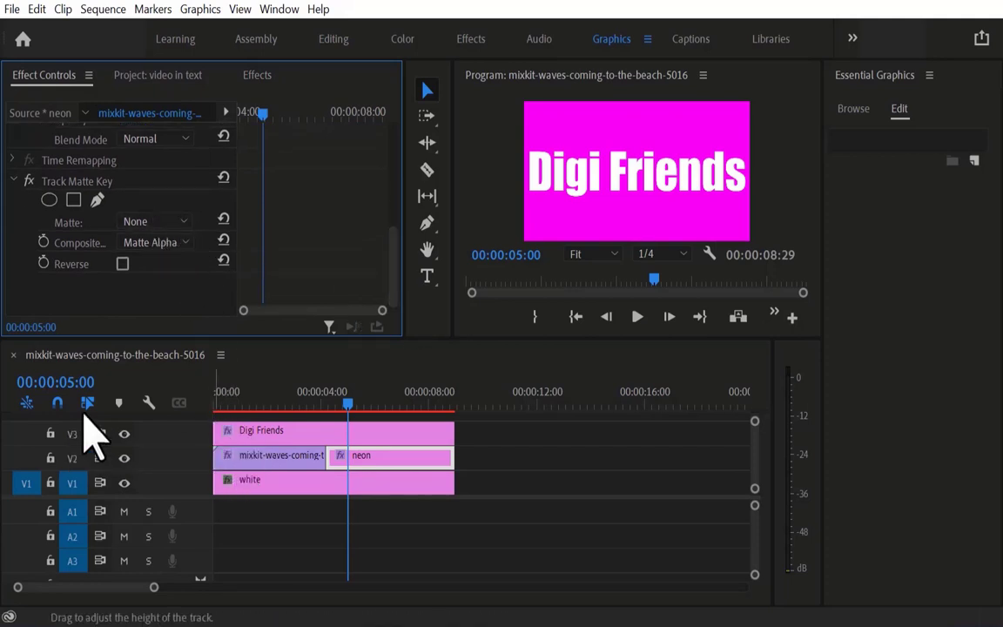
pyautogui.click(183, 221)
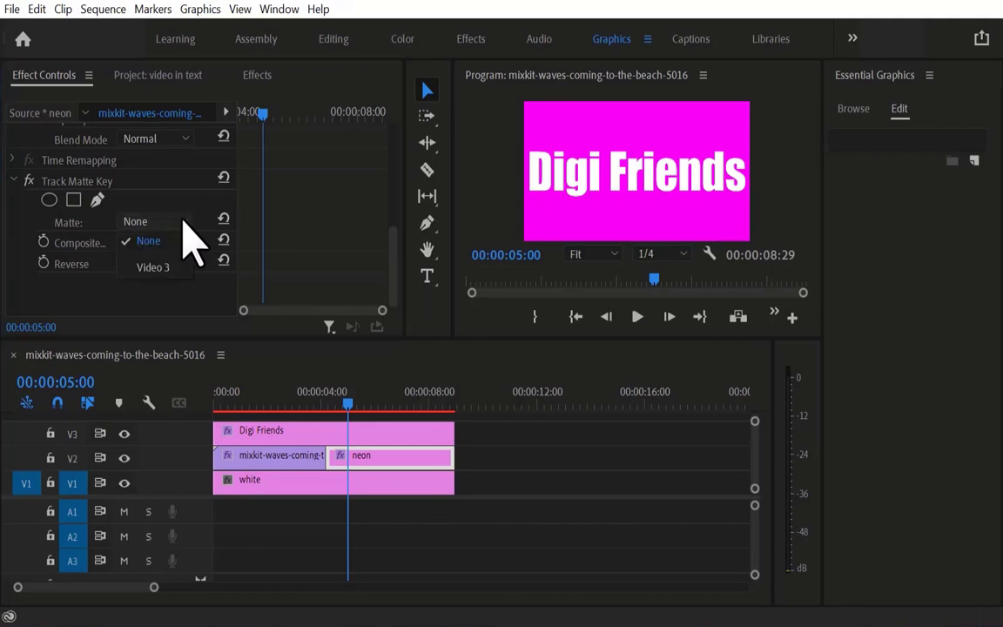
pyautogui.click(157, 263)
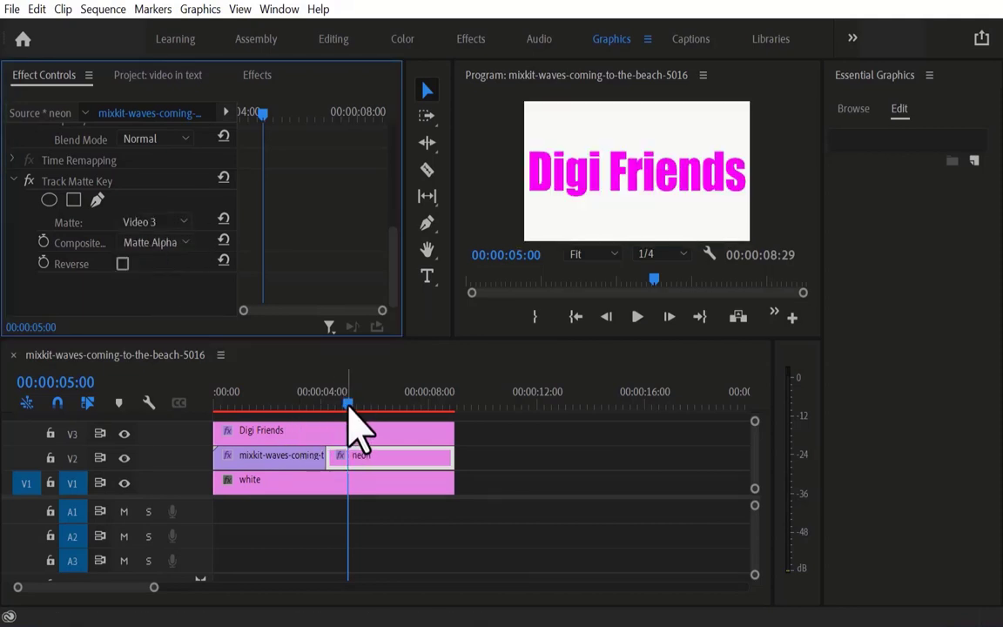
# Preview the title's change from beach footage to the neon fill by playing from about 00:00:02:27
pyautogui.moveTo(347, 403); pyautogui.dragTo(303, 425)
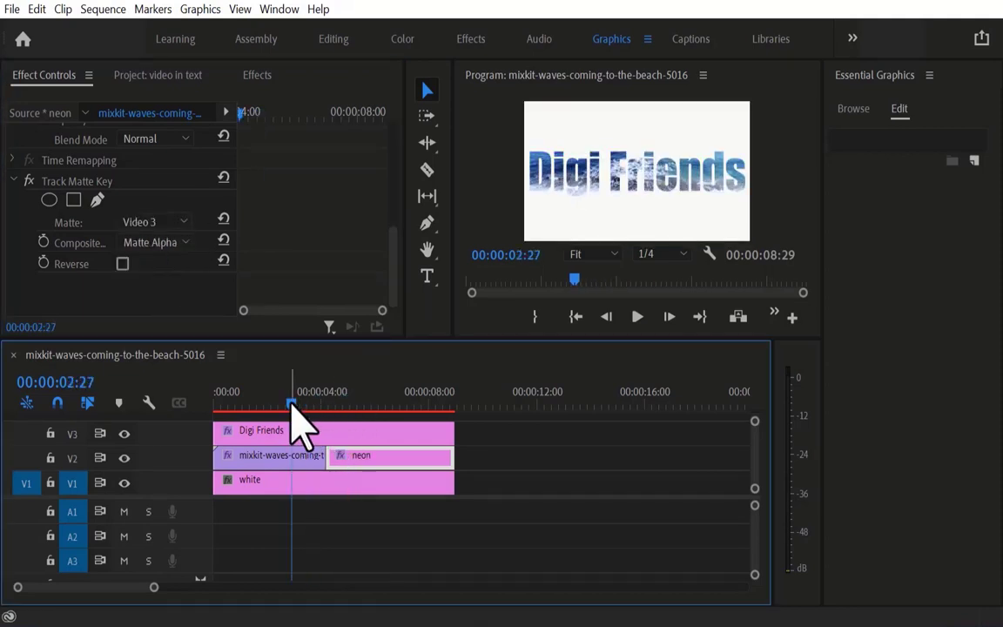
pyautogui.press('space')
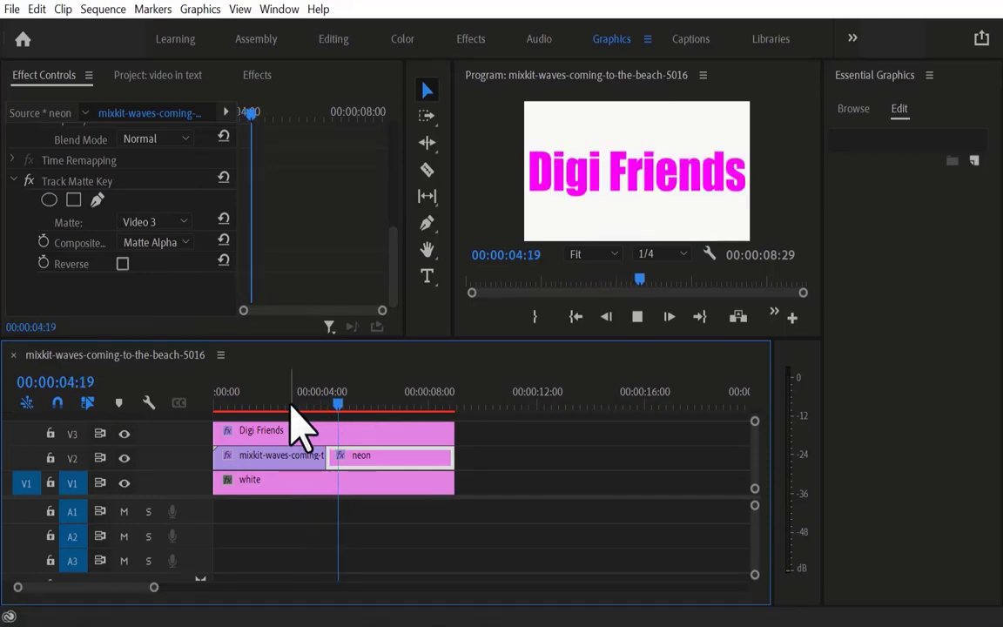
pyautogui.press('space')
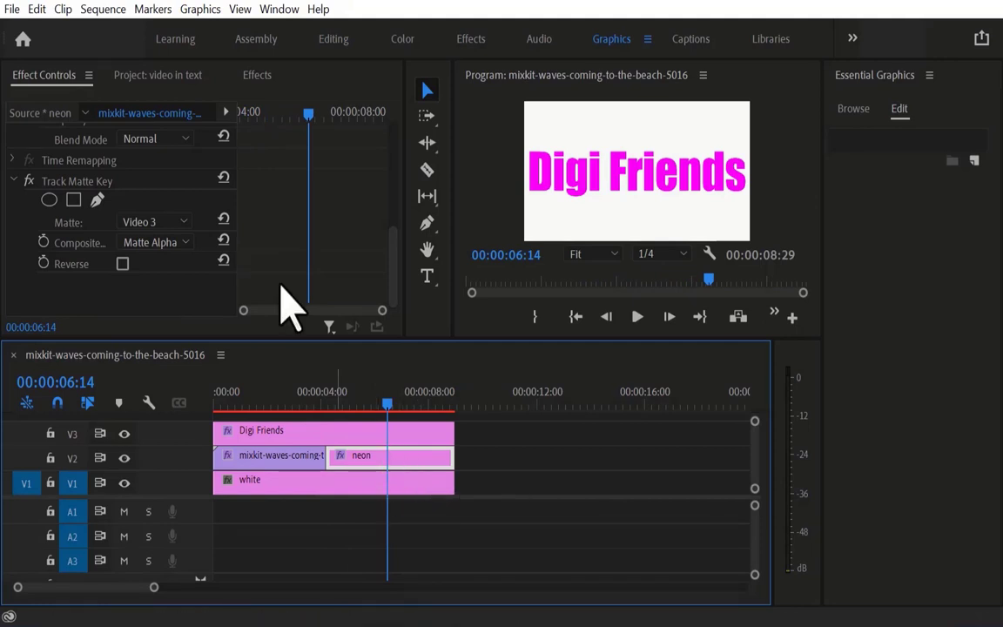
# Search the effects for "4 color" and apply 4-Color Gradient to the neon clip on V2
pyautogui.click(257, 75)
pyautogui.click(113, 101)
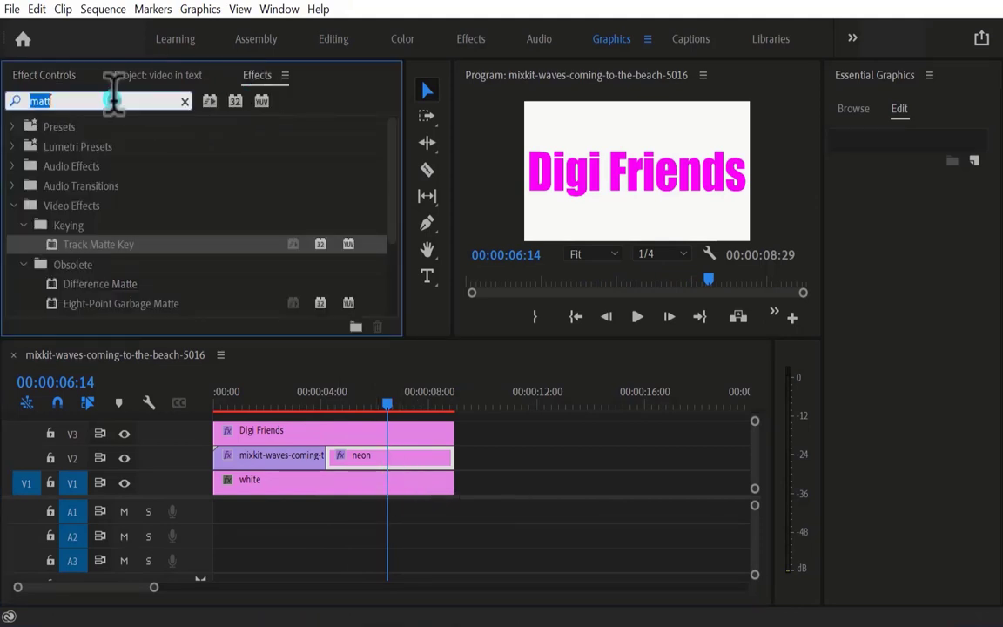
pyautogui.write('4 ')
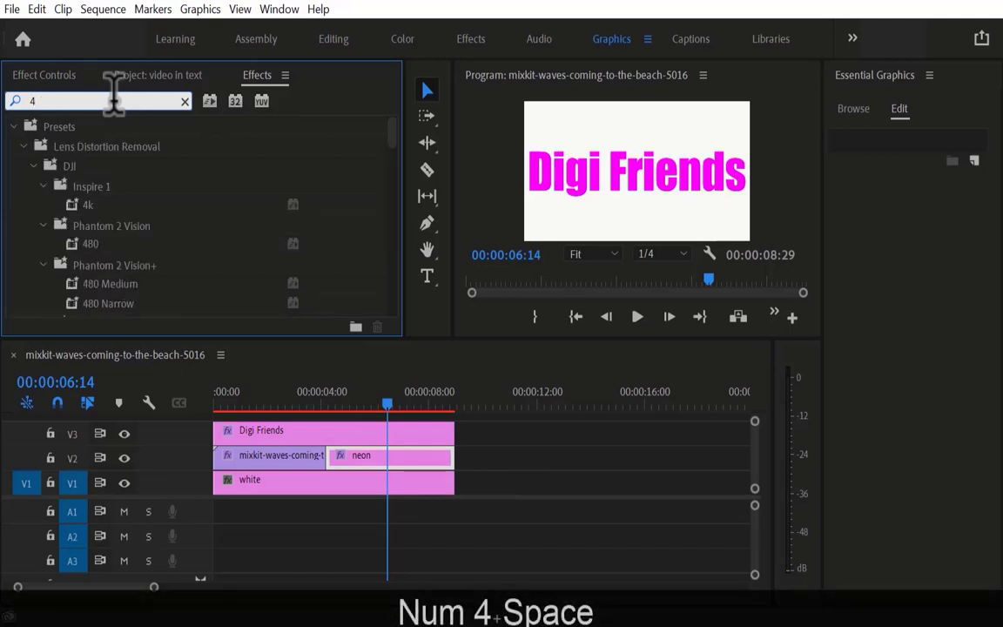
pyautogui.write('color')
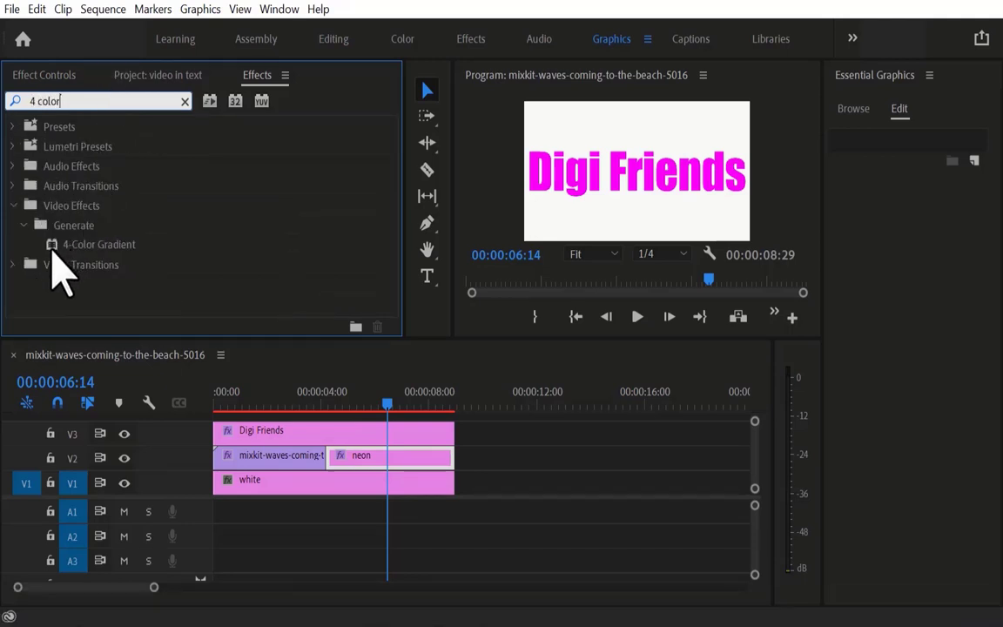
pyautogui.moveTo(52, 245); pyautogui.dragTo(347, 461)
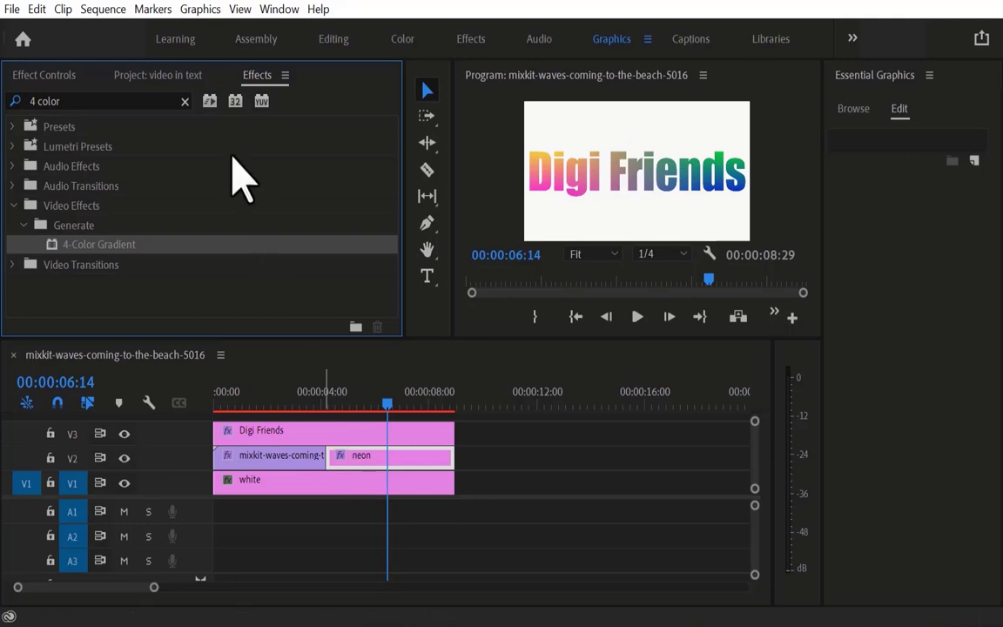
# Inspect the 4-Color Gradient's color settings on the neon clip and try red FF0800 for Color 1
pyautogui.click(60, 75)
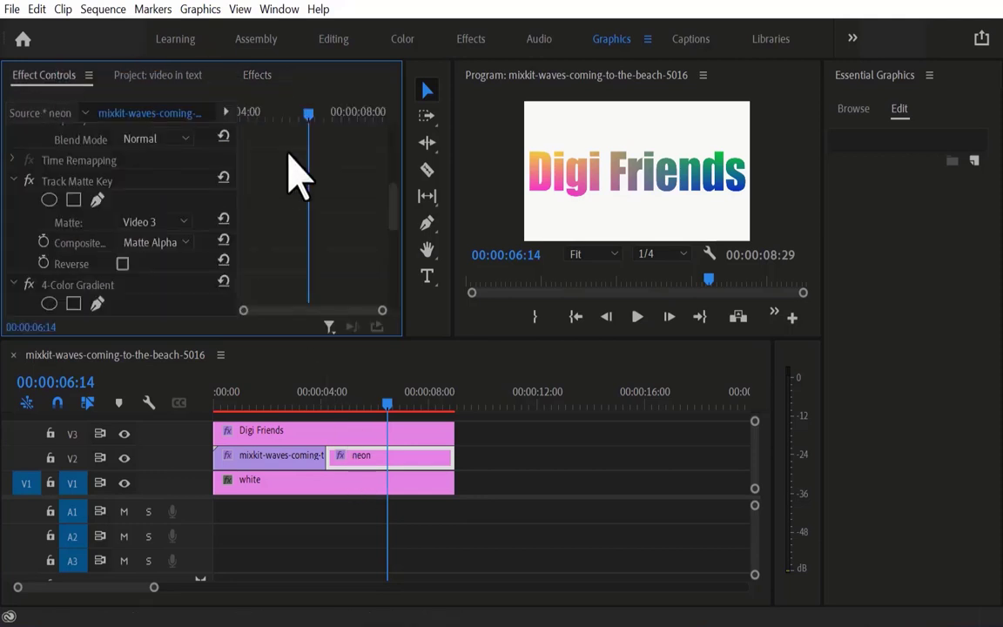
pyautogui.moveTo(390, 213); pyautogui.dragTo(413, 282)
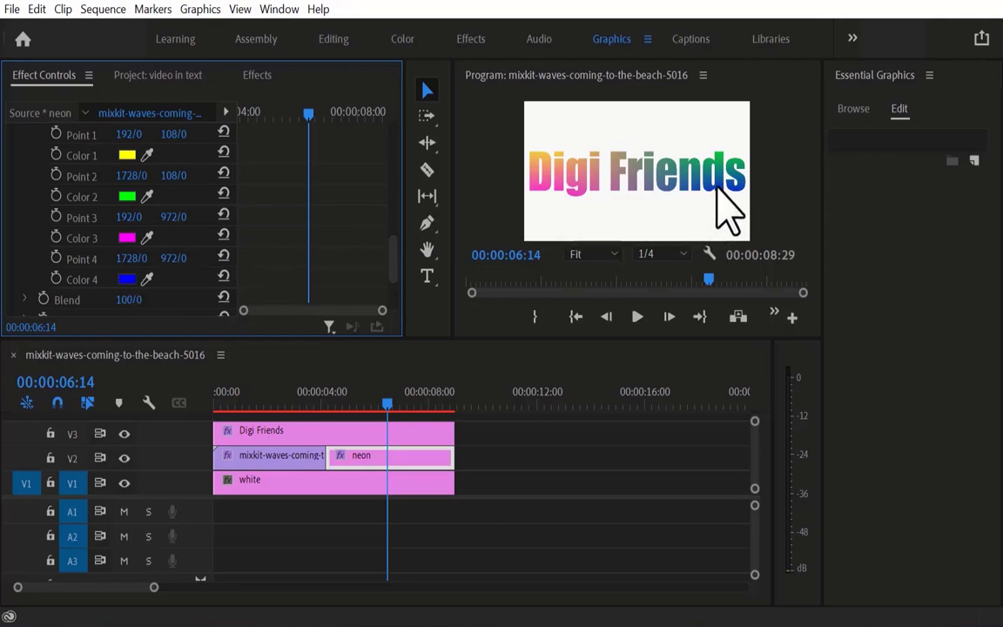
pyautogui.click(128, 239)
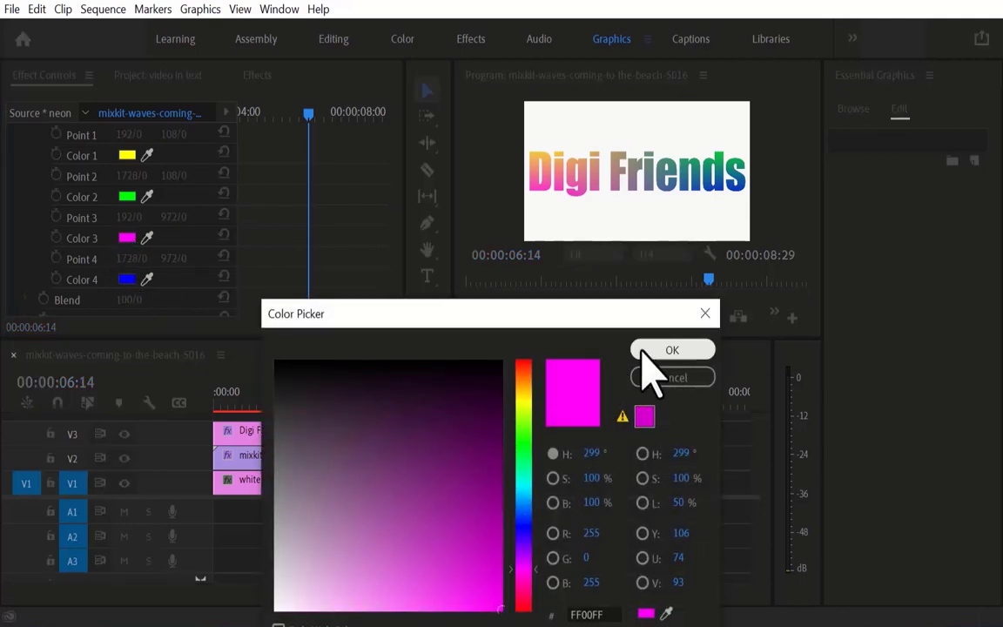
pyautogui.click(679, 377)
pyautogui.click(128, 156)
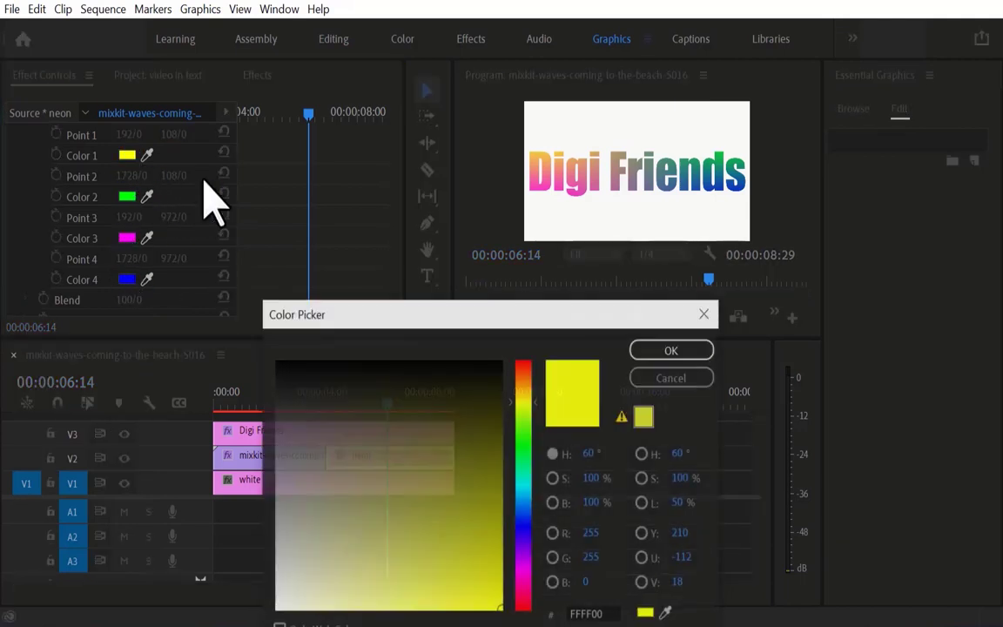
pyautogui.click(522, 362)
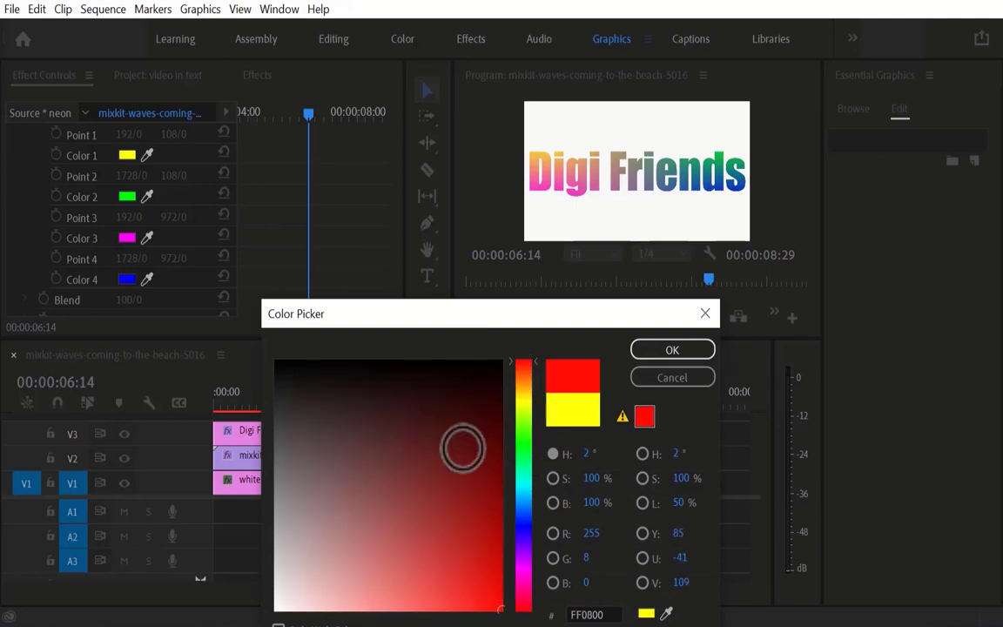
pyautogui.click(679, 377)
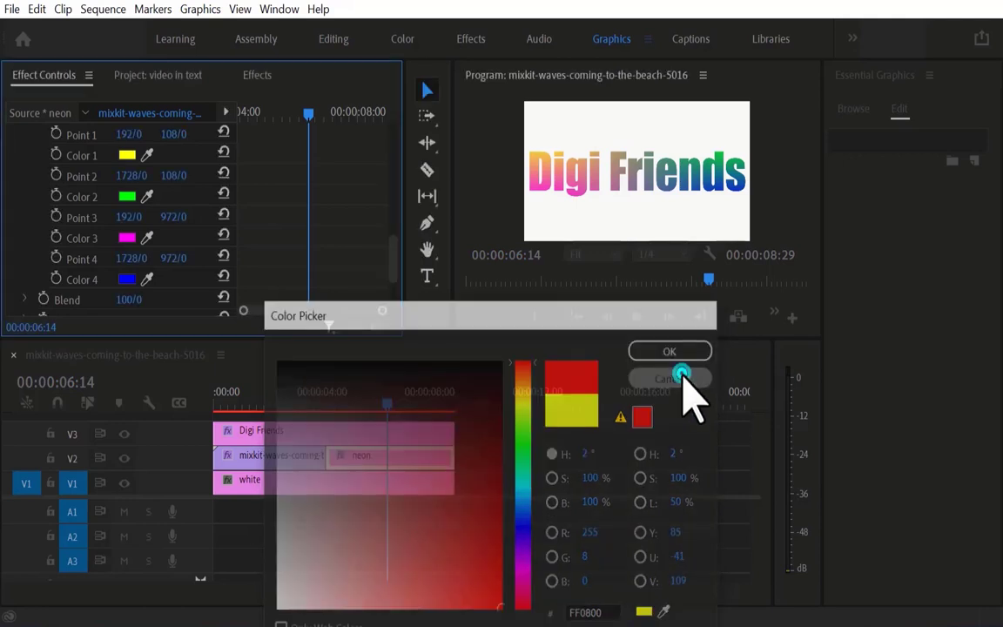
pyautogui.scroll(3, 370, 273)
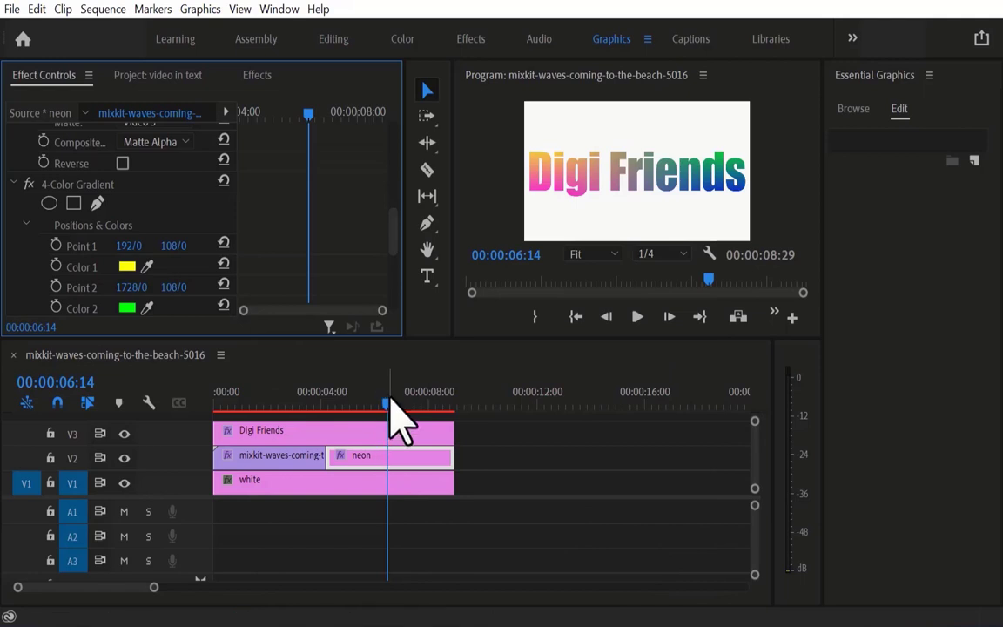
# Play back the sequence to preview the title's change from beach footage to the four-color gradient
pyautogui.moveTo(387, 402); pyautogui.dragTo(291, 414)
pyautogui.press('space')
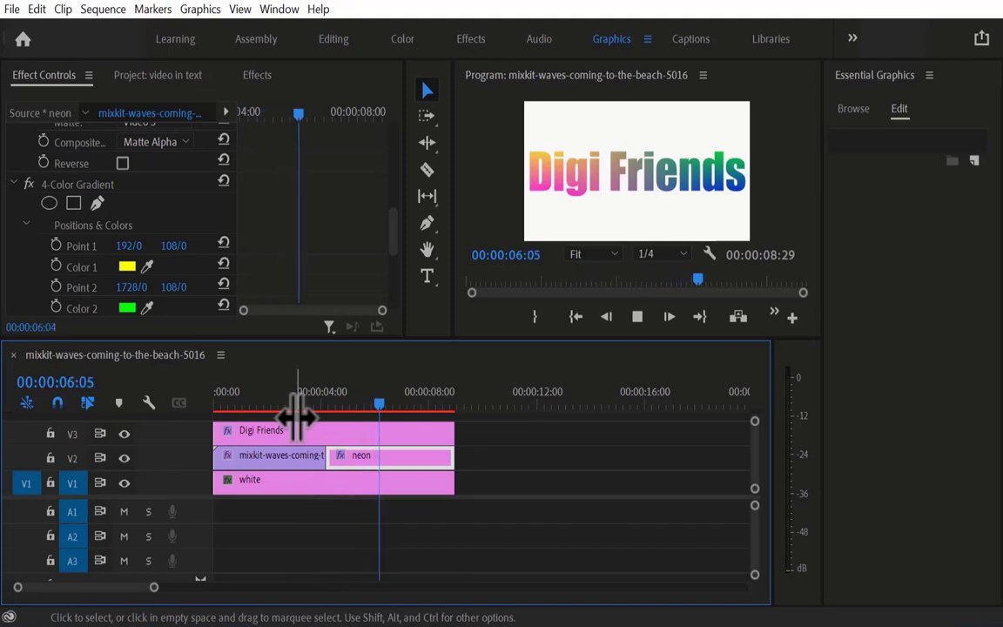
pyautogui.press('space')
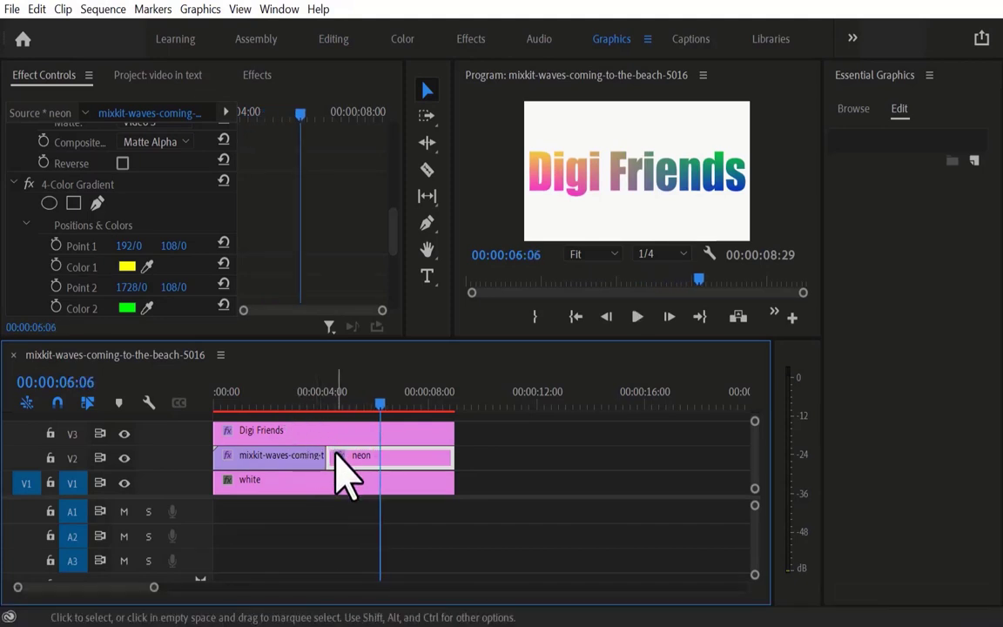
# Search the effects for "grad" to find the Gradient Wipe video transition
pyautogui.moveTo(380, 401); pyautogui.dragTo(311, 407)
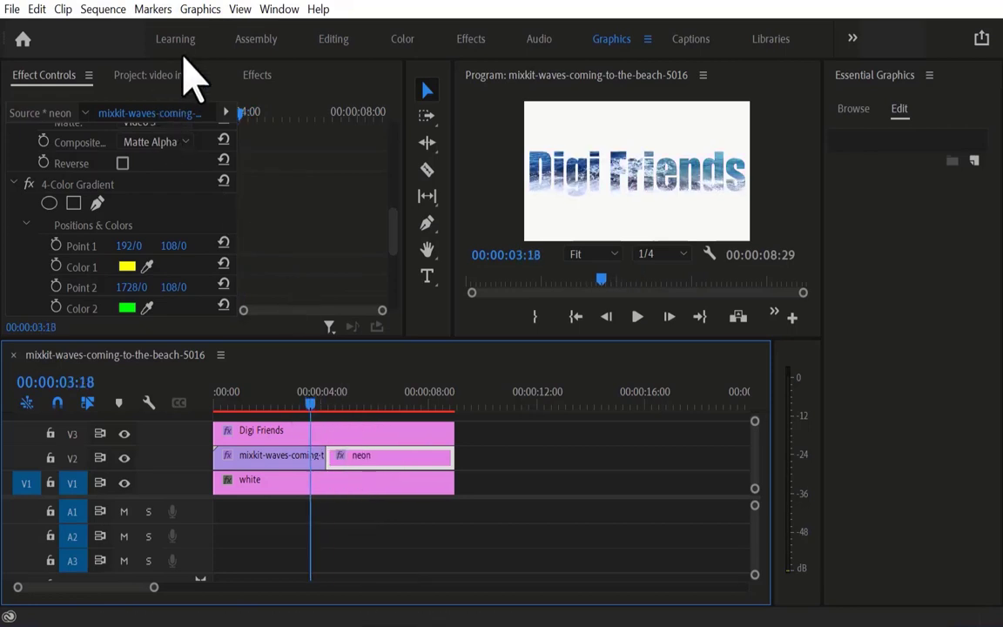
pyautogui.click(257, 75)
pyautogui.doubleClick(44, 101)
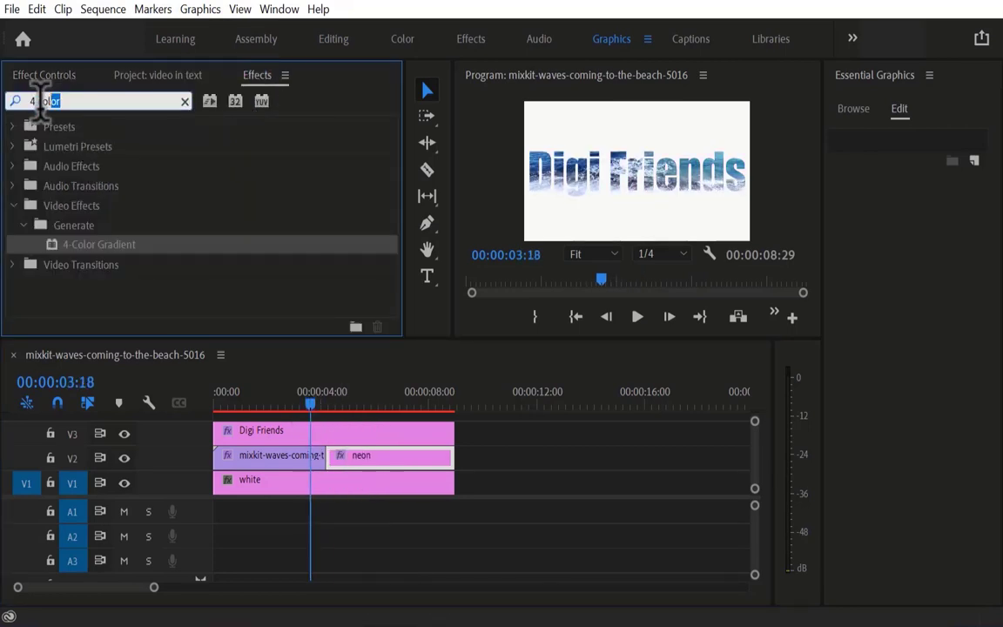
pyautogui.press('BackSpace')
pyautogui.press('BackSpace')
pyautogui.write('grad')
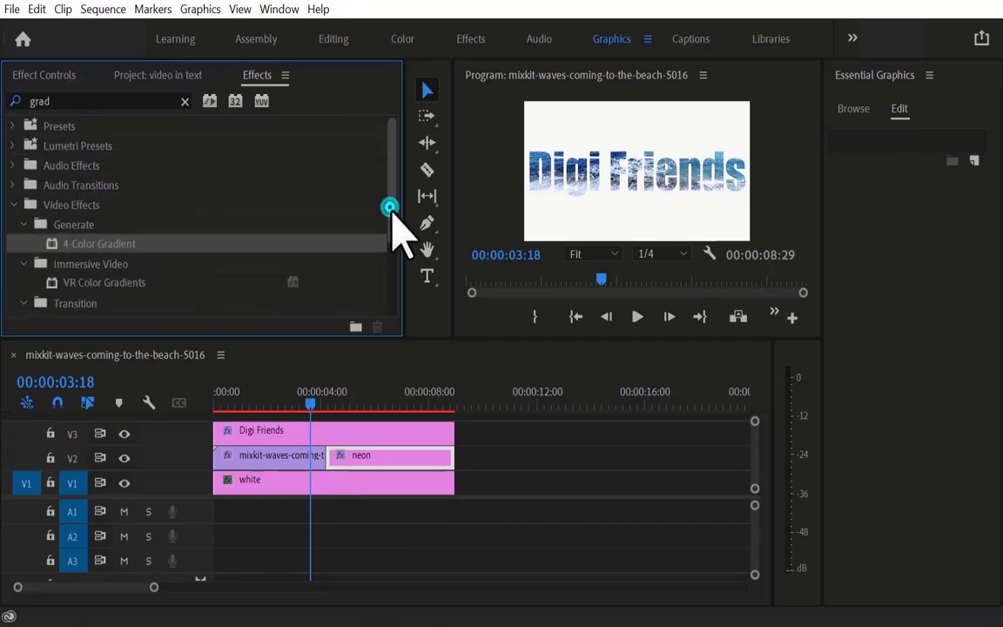
pyautogui.moveTo(391, 209); pyautogui.dragTo(405, 284)
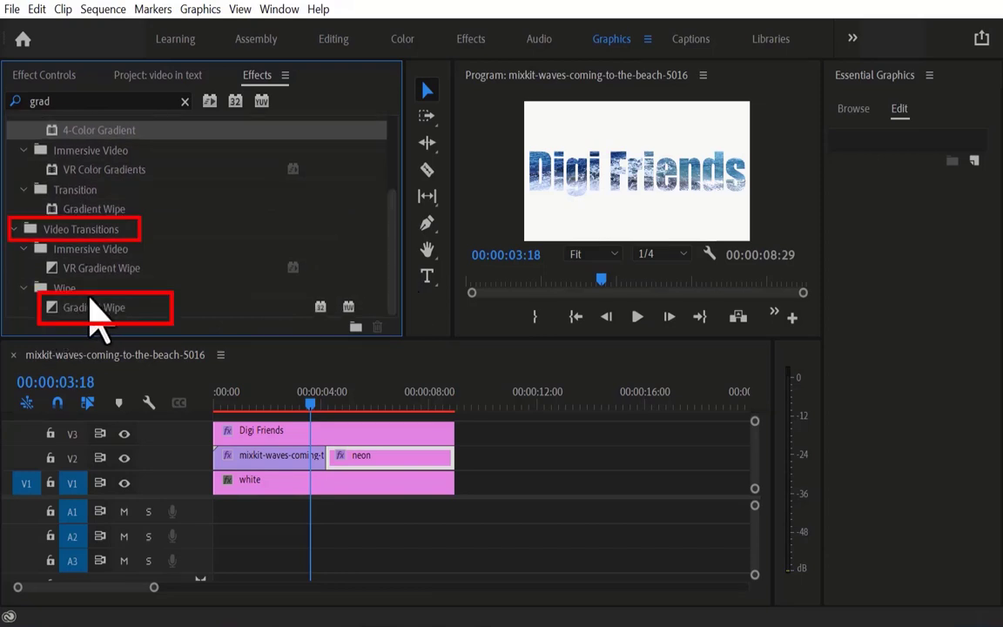
pyautogui.press('Escape')
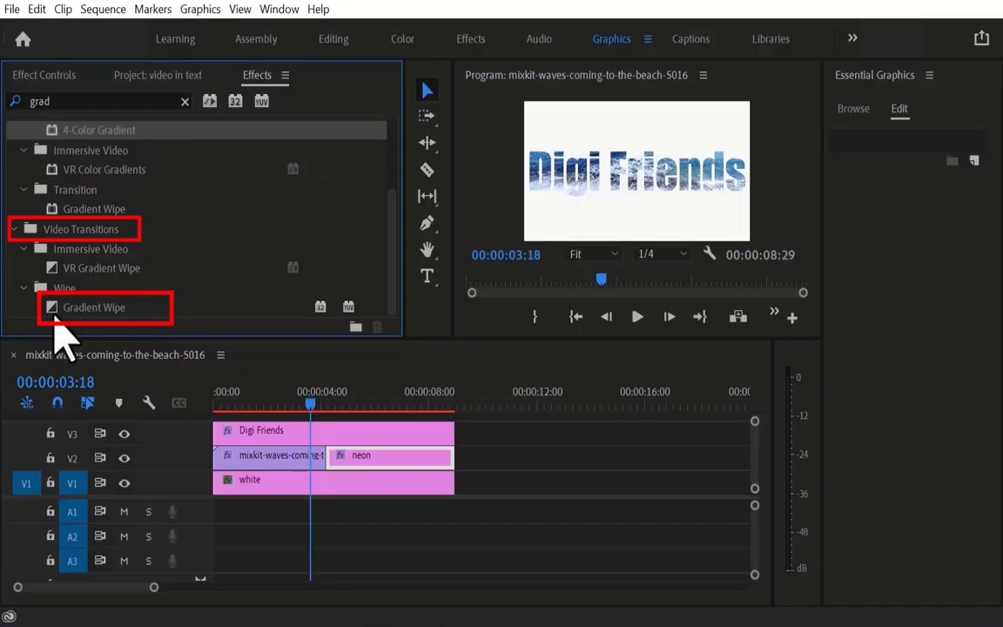
# Apply the Gradient Wipe transition at the cut between the beach and neon clips on V2 with a softness of 30
pyautogui.moveTo(55, 316)
pyautogui.mouseDown()
pyautogui.moveTo(312, 466)
pyautogui.moveTo(325, 459)
pyautogui.mouseUp()
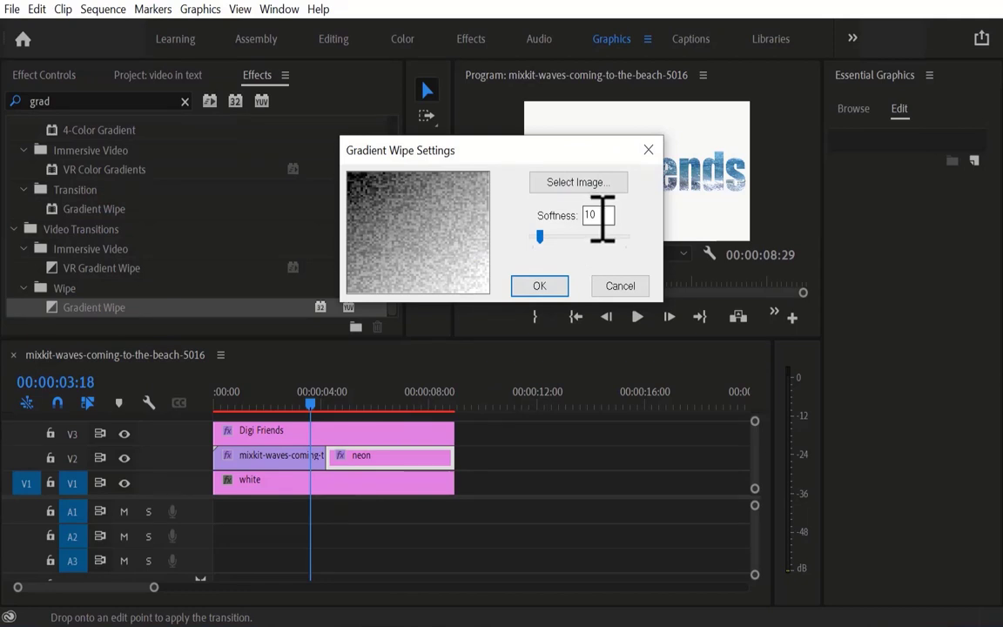
pyautogui.write('30')
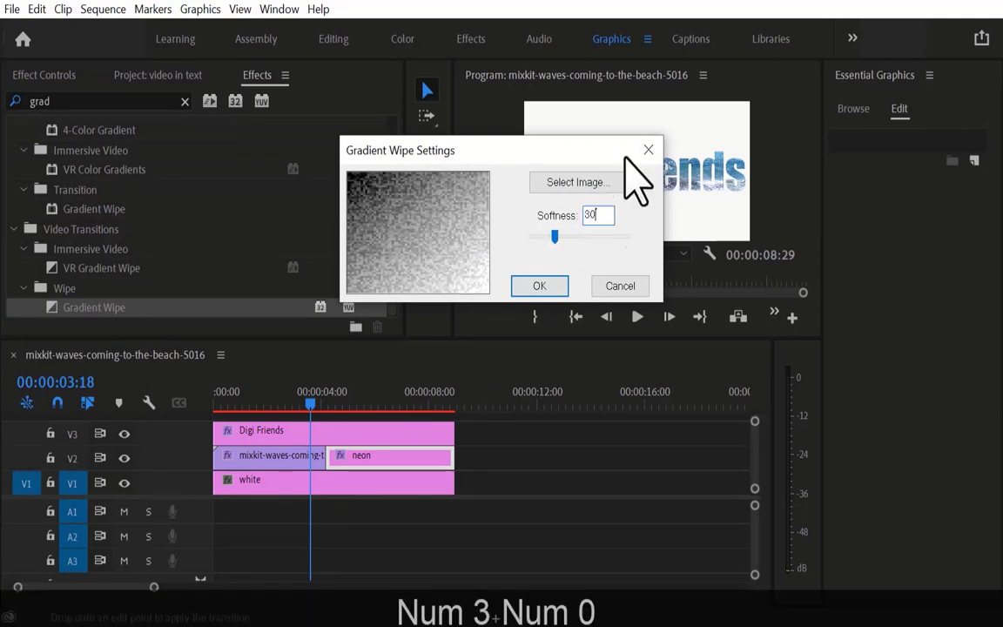
pyautogui.press('Return')
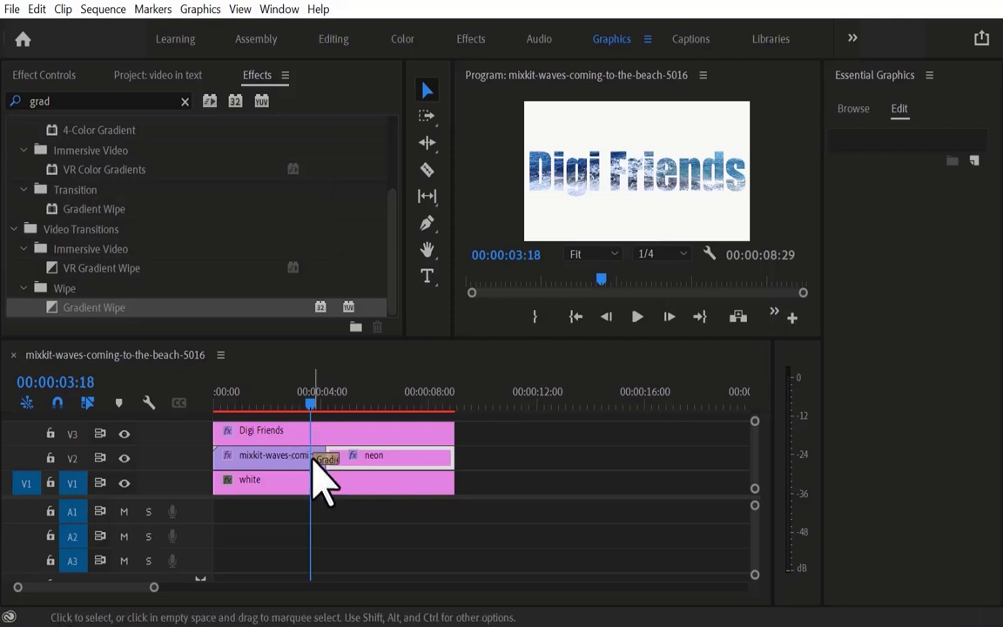
# Lengthen the Gradient Wipe on both sides of the cut and play back the transition from beach footage to gradient
pyautogui.moveTo(329, 459); pyautogui.dragTo(302, 458)
pyautogui.moveTo(311, 406); pyautogui.dragTo(267, 436)
pyautogui.press('space')
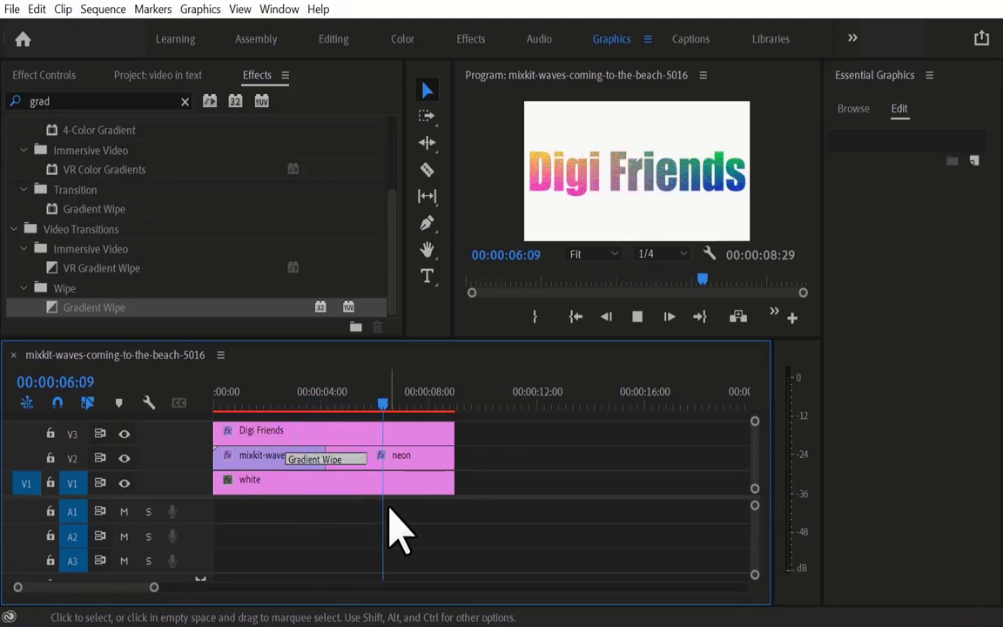
pyautogui.press('space')
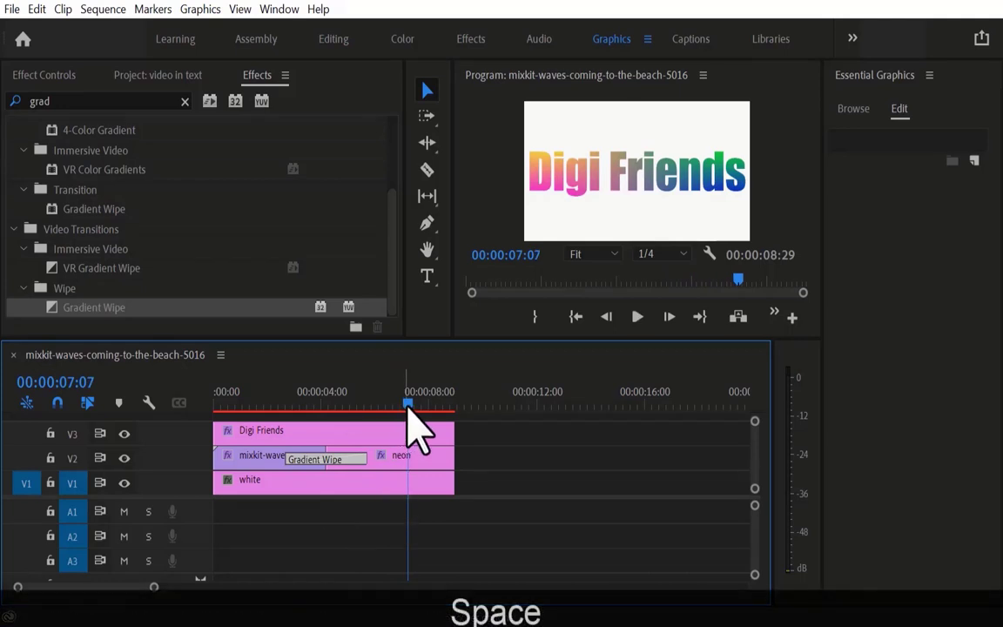
# At 00:00:00:00, enlarge the Digi Friends title to scale 2839 and set its horizontal position to 1982 so the beach footage fills the frame
pyautogui.moveTo(407, 408); pyautogui.dragTo(198, 409)
pyautogui.click(275, 428)
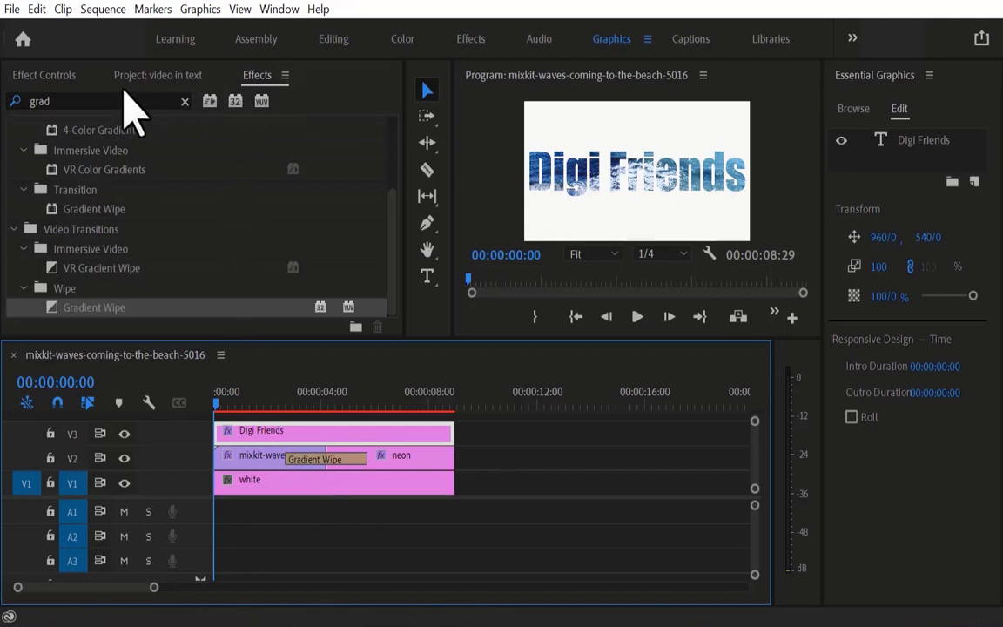
pyautogui.click(61, 74)
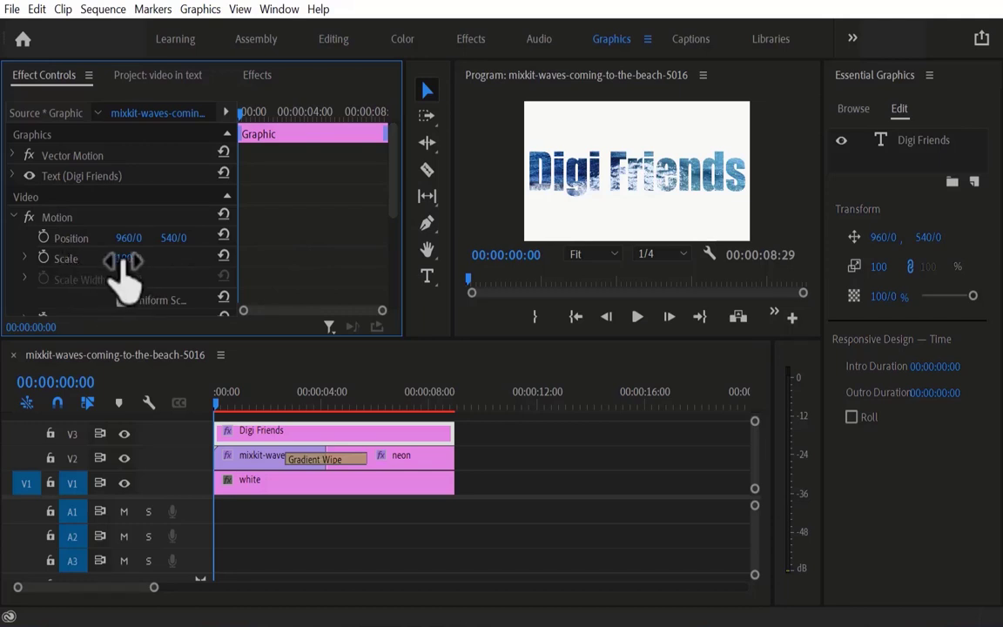
pyautogui.moveTo(123, 259); pyautogui.dragTo(619, 258)
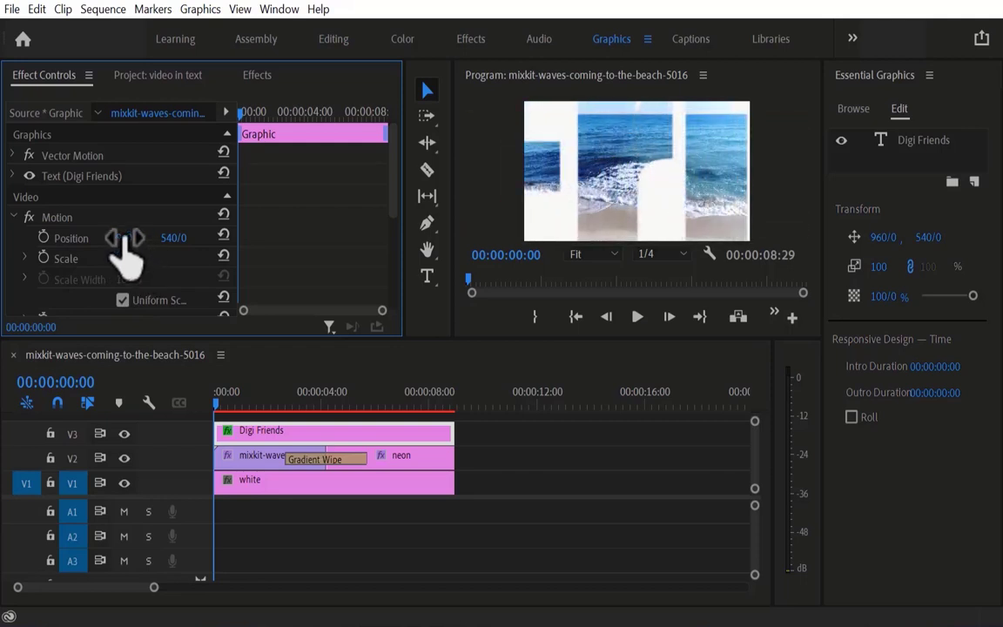
pyautogui.moveTo(123, 238); pyautogui.dragTo(235, 238)
pyautogui.moveTo(129, 258); pyautogui.dragTo(276, 258)
pyautogui.moveTo(131, 238); pyautogui.dragTo(514, 238)
pyautogui.moveTo(131, 259); pyautogui.dragTo(627, 258)
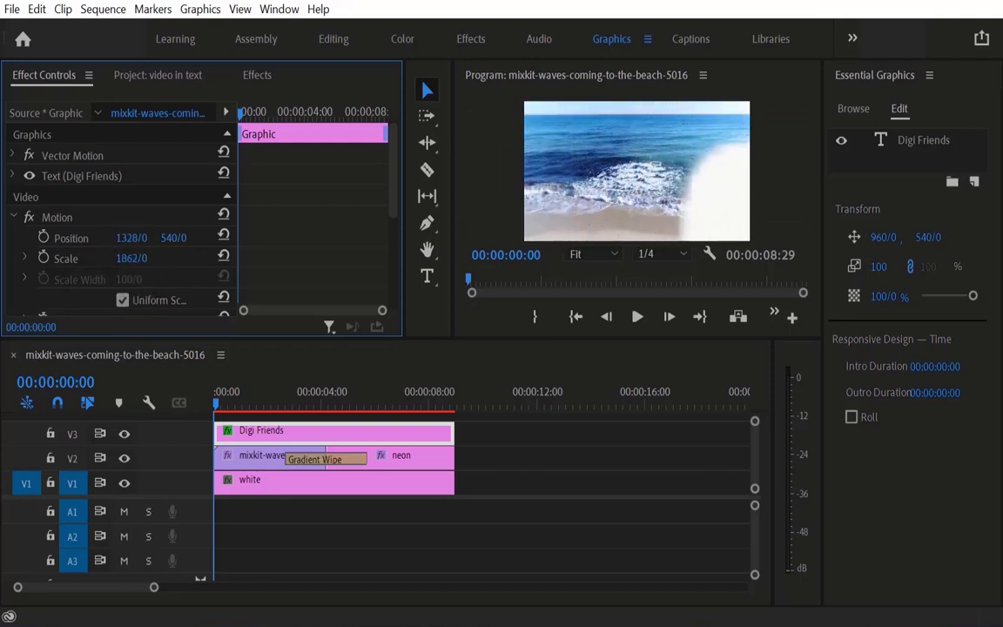
pyautogui.moveTo(130, 237); pyautogui.dragTo(320, 238)
pyautogui.moveTo(136, 260); pyautogui.dragTo(985, 260)
pyautogui.moveTo(129, 238); pyautogui.dragTo(276, 238)
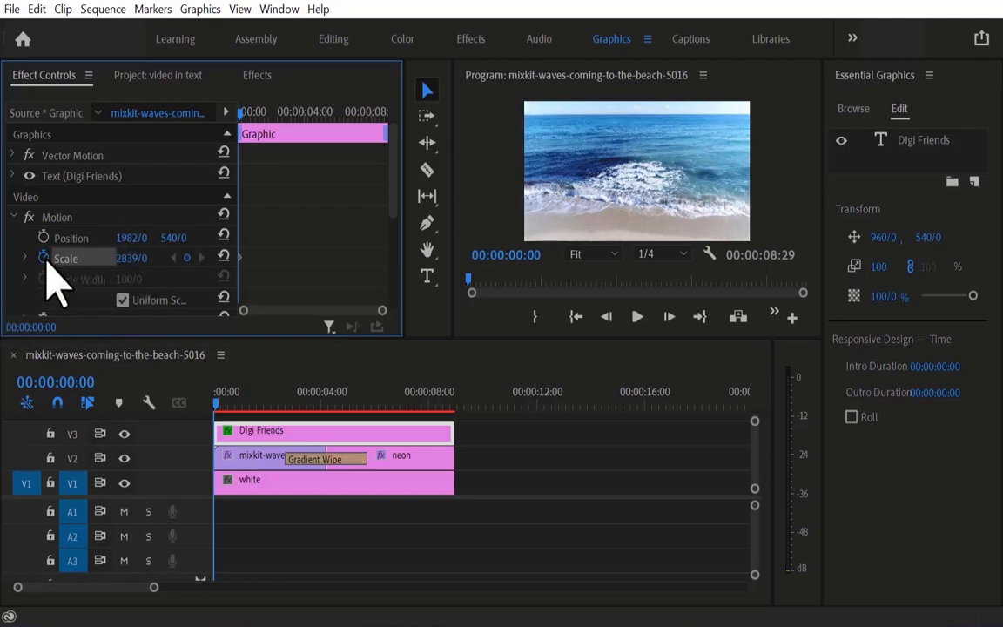
# Keyframe the title's Position and Scale at the start, and reset both to their defaults at 00:00:02:10
pyautogui.click(44, 238)
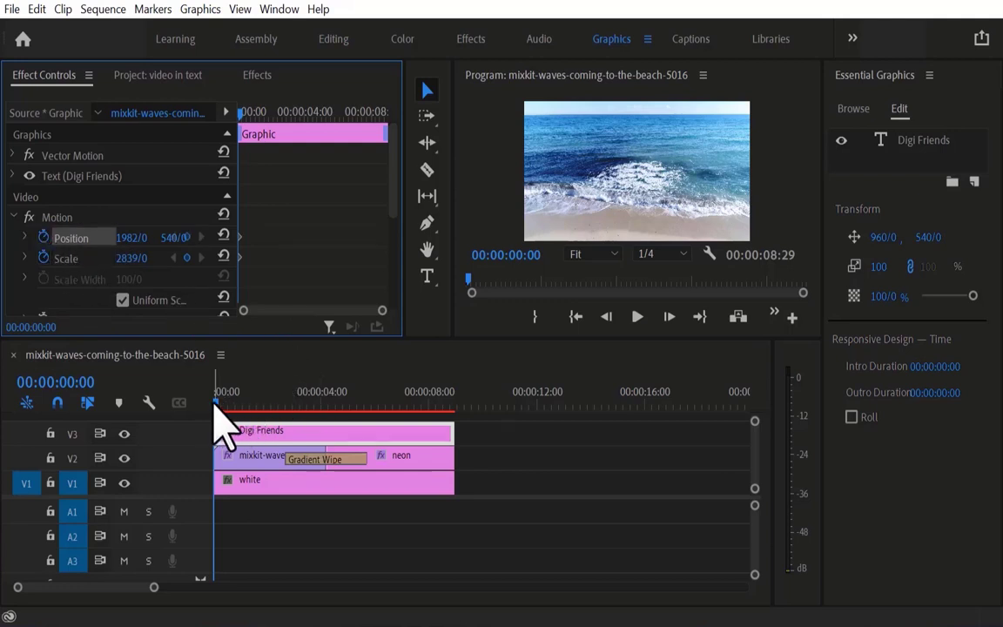
pyautogui.moveTo(219, 406); pyautogui.dragTo(279, 406)
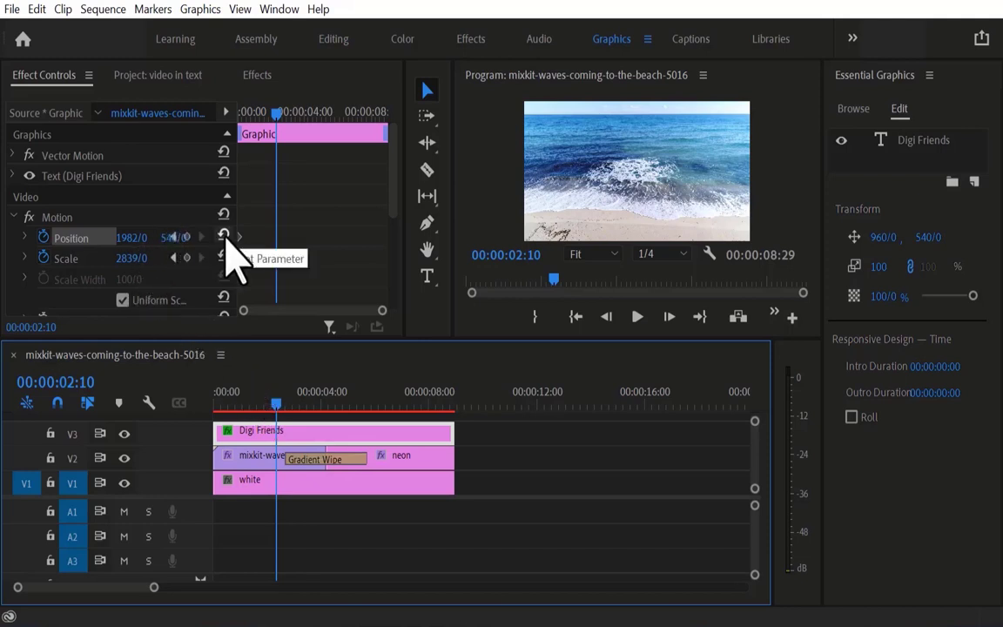
pyautogui.click(223, 236)
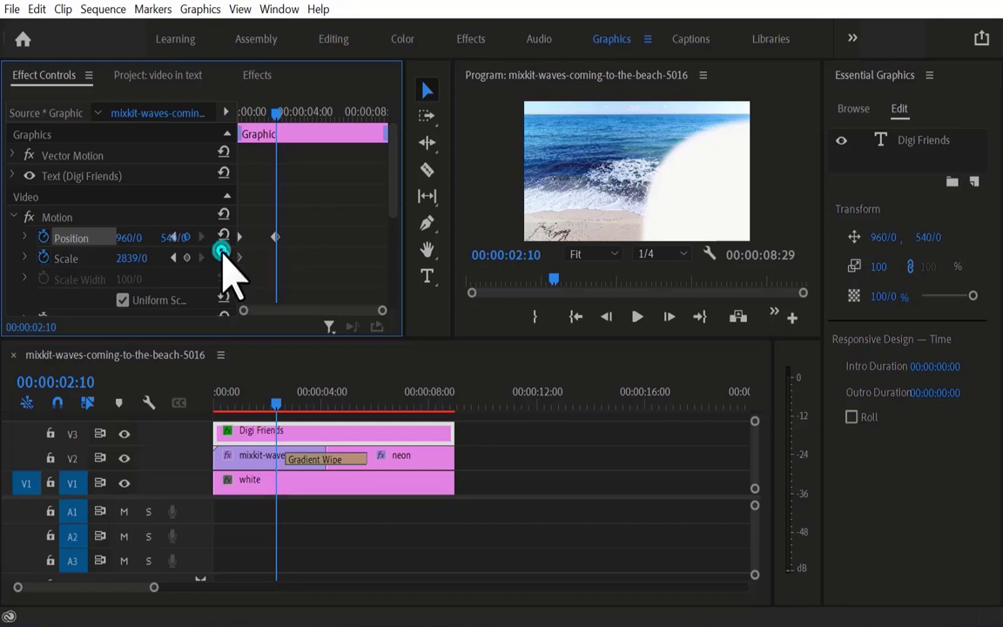
pyautogui.click(223, 253)
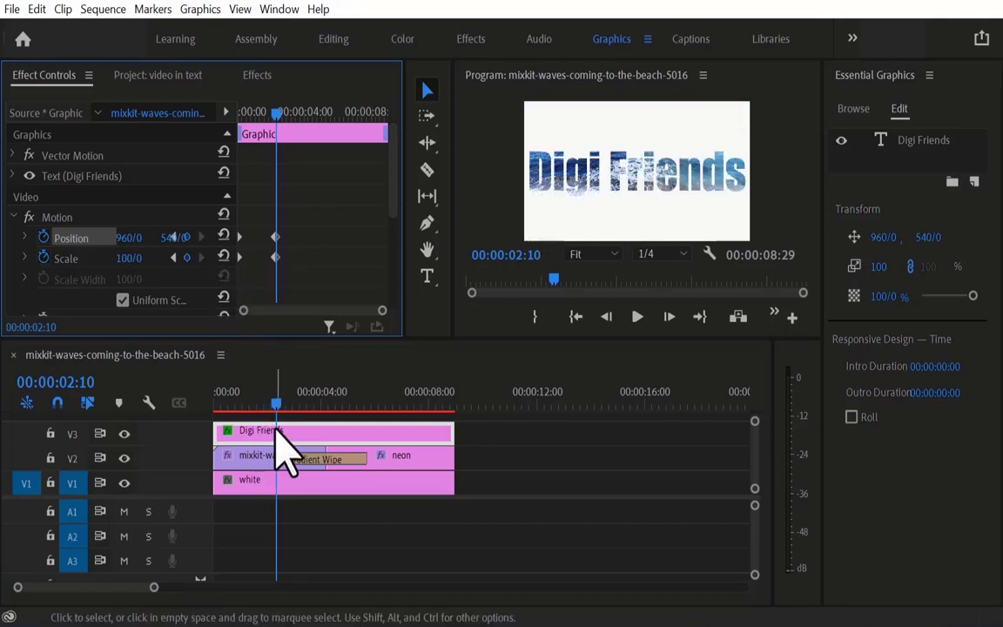
# Play the sequence from the start to preview the title's zoom-out animation
pyautogui.moveTo(275, 403); pyautogui.dragTo(174, 421)
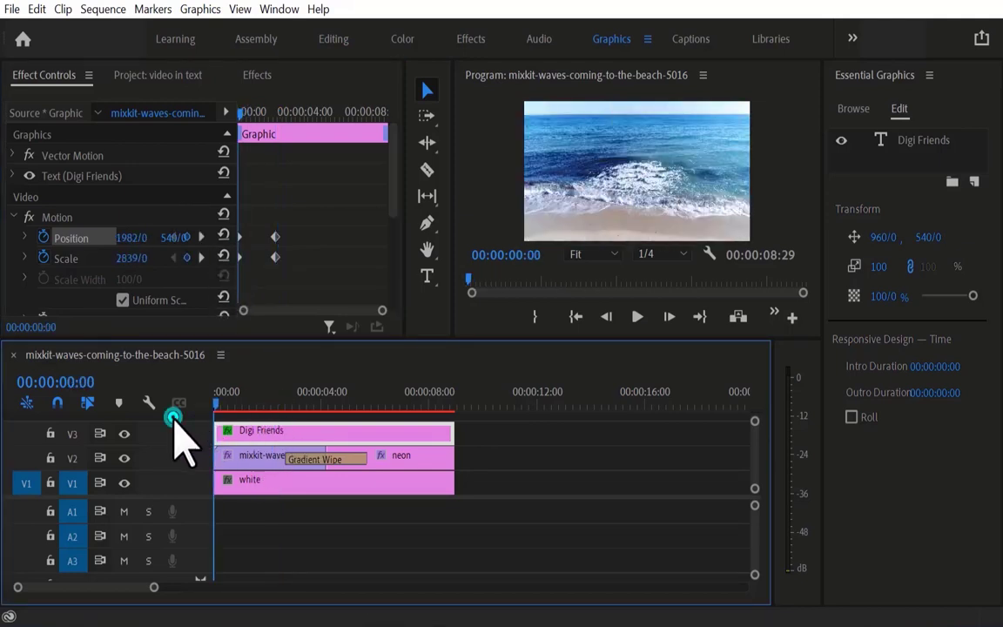
pyautogui.click(638, 318)
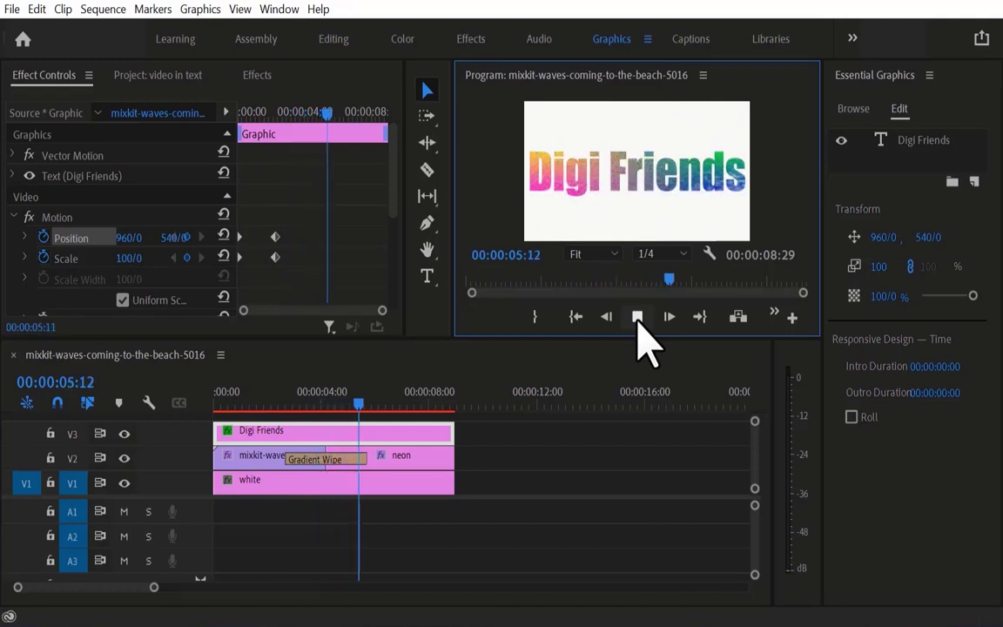
pyautogui.press('space')
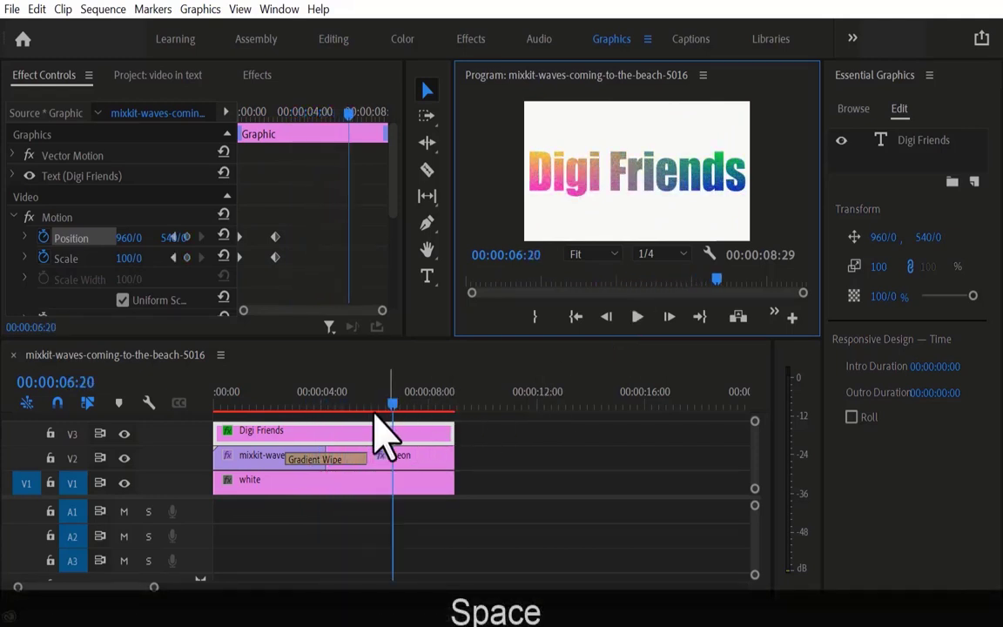
# Try moving the title's ending Position and Scale keyframes to about the 6-second mark and preview the slower zoom-out
pyautogui.click(288, 234)
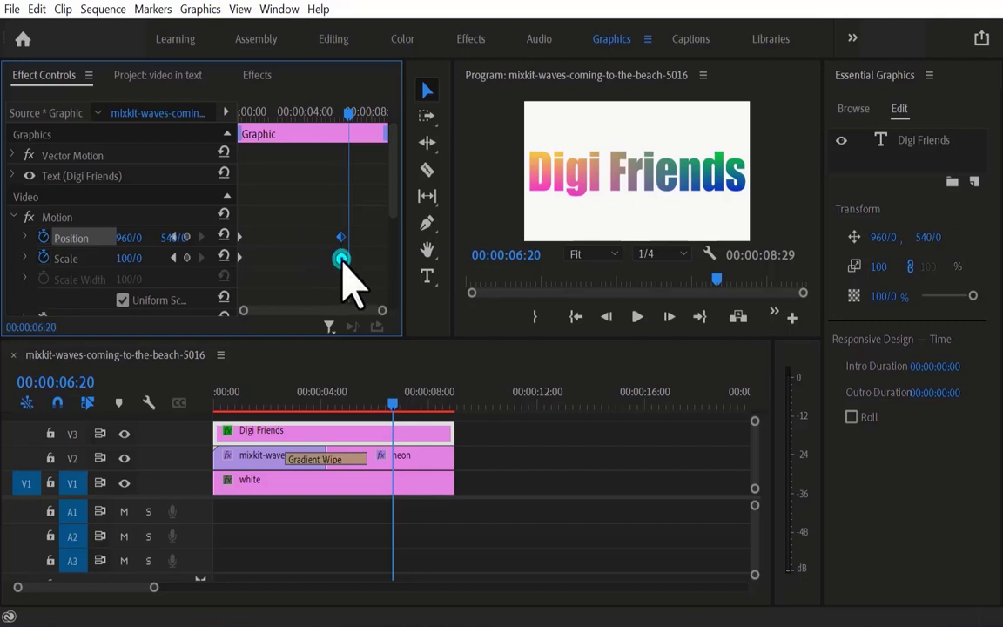
pyautogui.moveTo(391, 404); pyautogui.dragTo(259, 411)
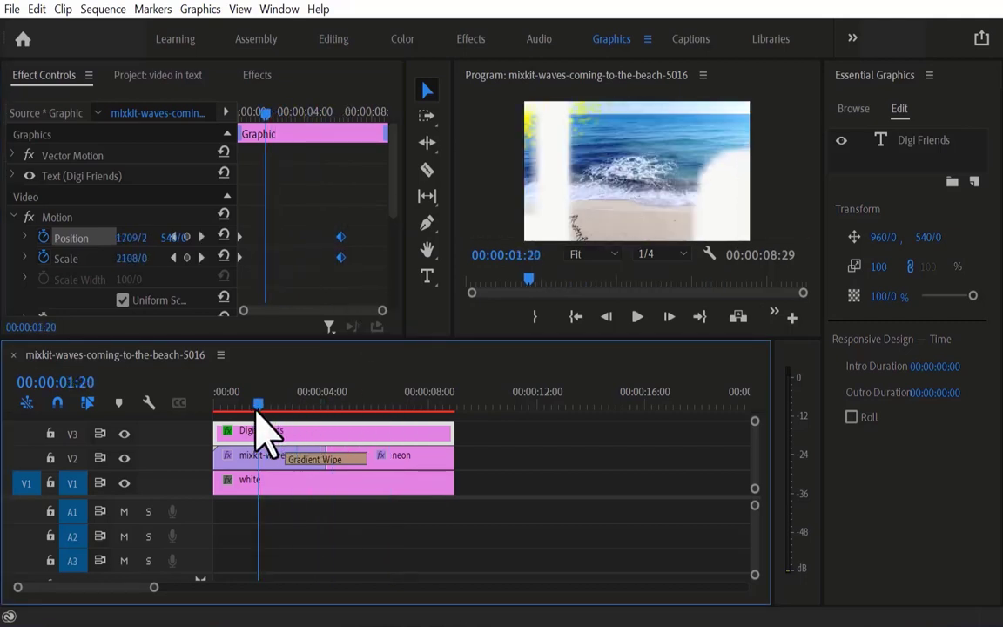
pyautogui.press('space')
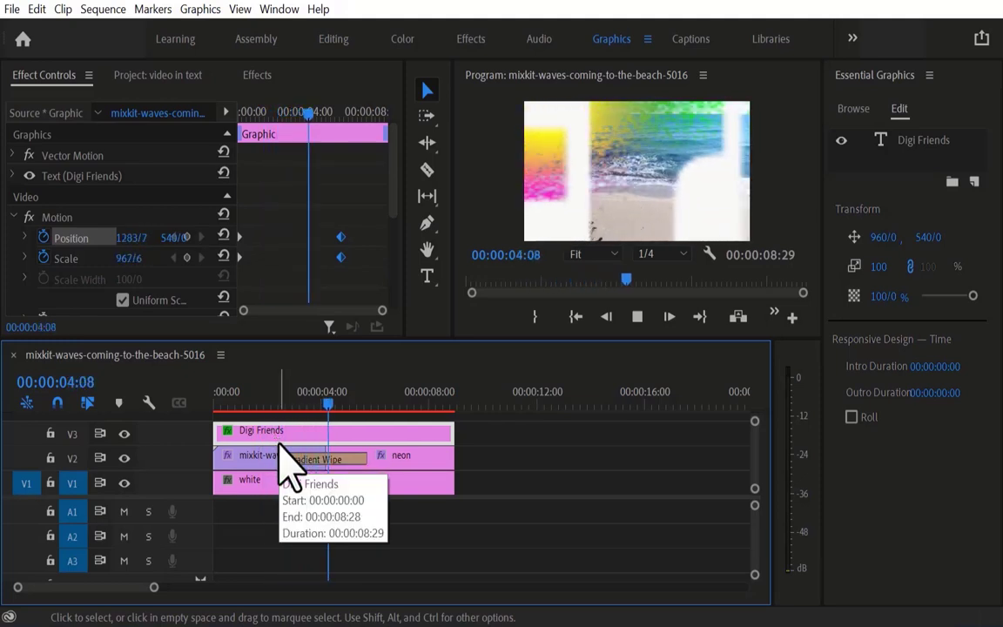
pyautogui.press('space')
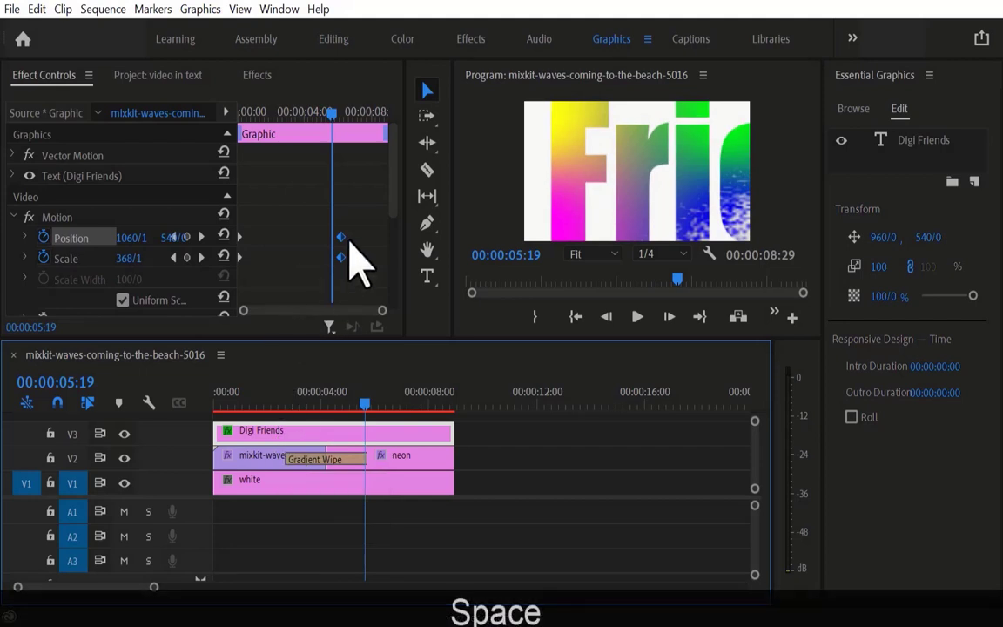
# Move the title's ending Position and Scale keyframes to about the 1-second mark and play back the faster zoom-out
pyautogui.moveTo(356, 225); pyautogui.dragTo(283, 264)
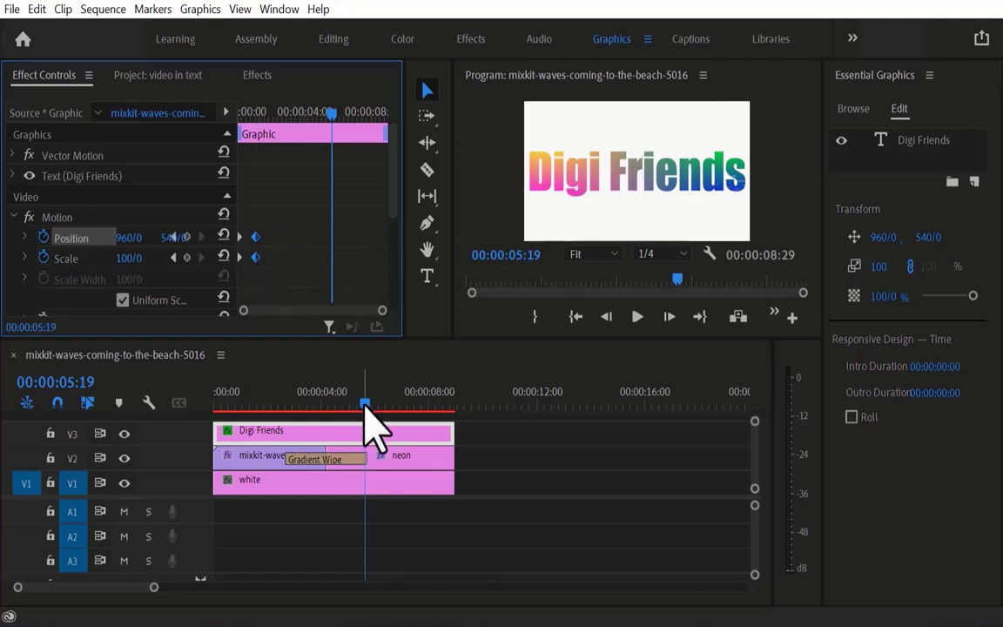
pyautogui.moveTo(365, 406); pyautogui.dragTo(240, 415)
pyautogui.press('space')
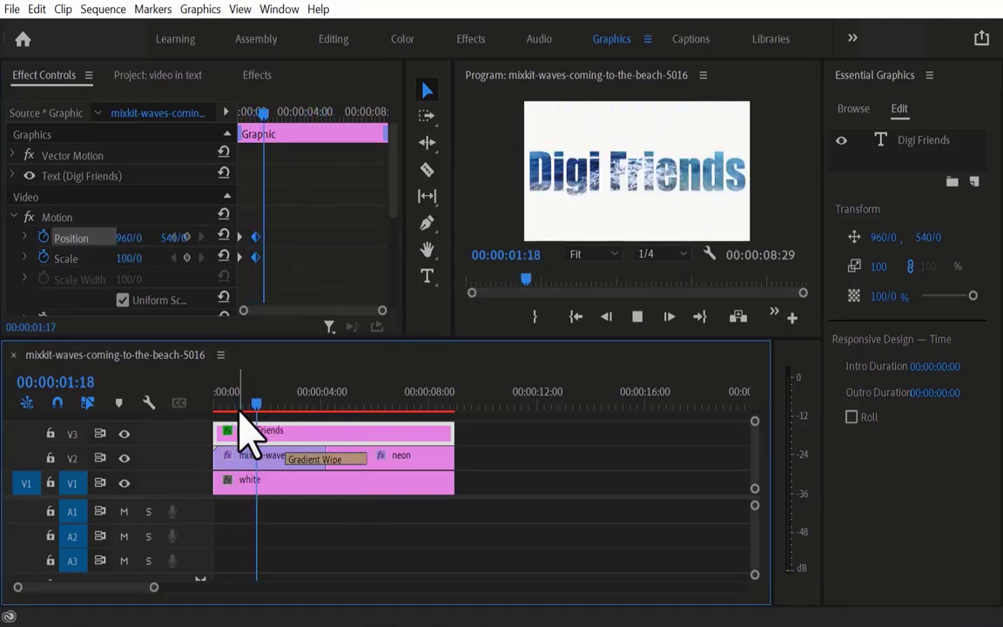
pyautogui.press('space')
pyautogui.moveTo(266, 402); pyautogui.dragTo(213, 418)
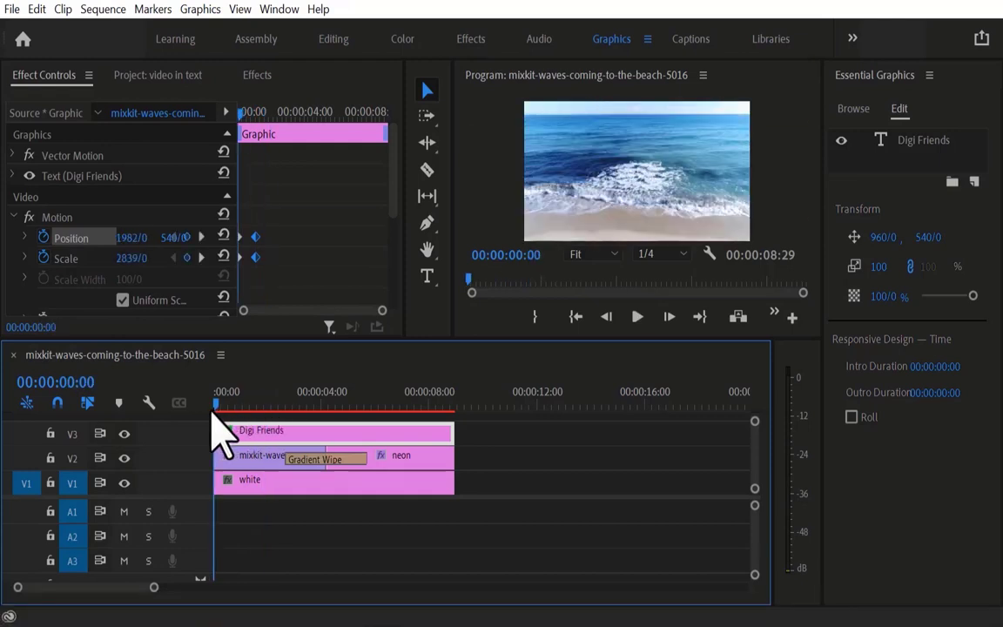
pyautogui.press('space')
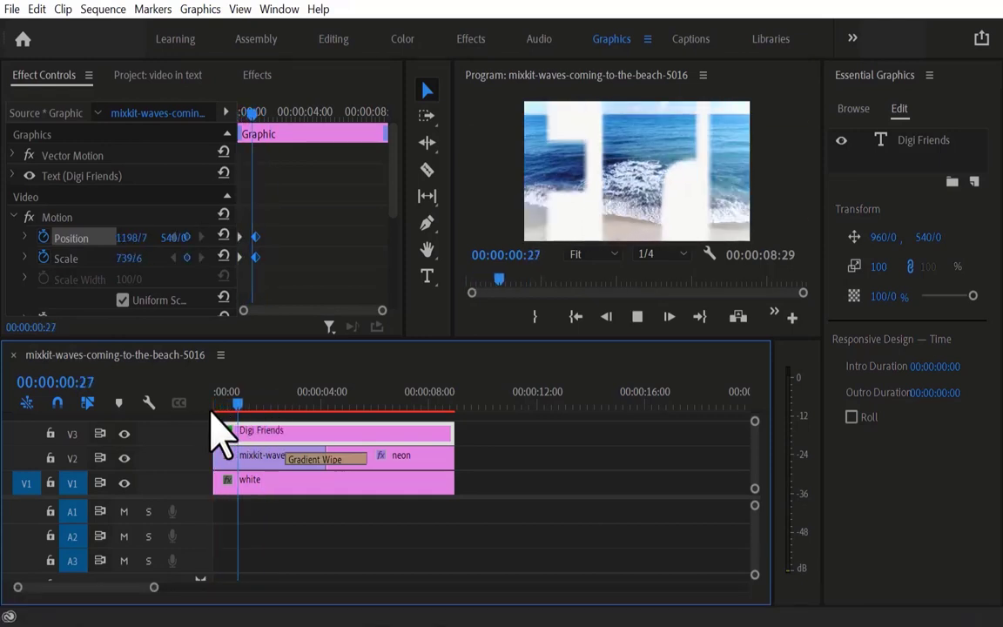